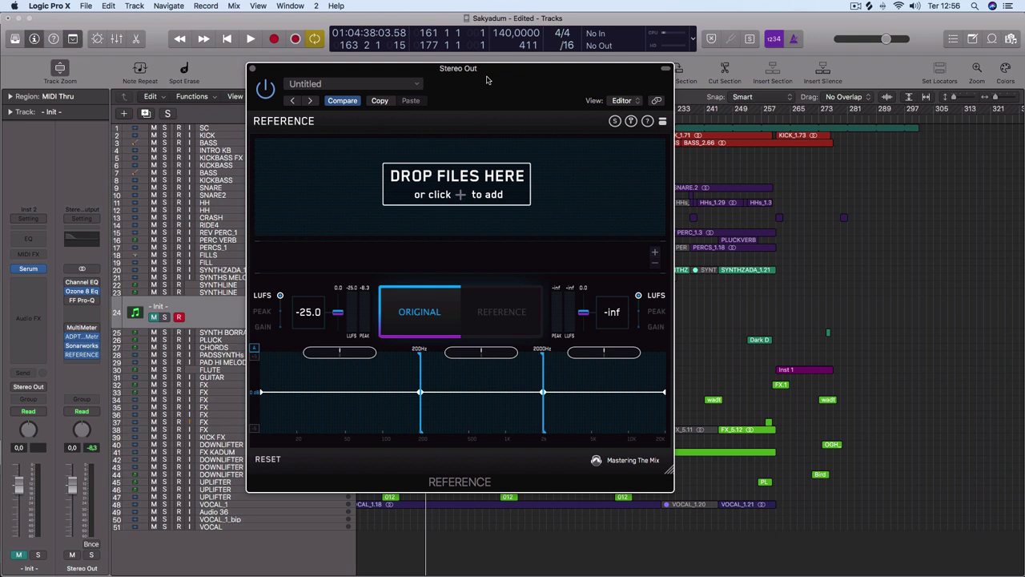
Load the audio file "Zenon Records - Shadow FX - Back in the Groove 12B" from Finder into the REFERENCE plug-in and close the Finder window.
drag(521, 73, 524, 88)
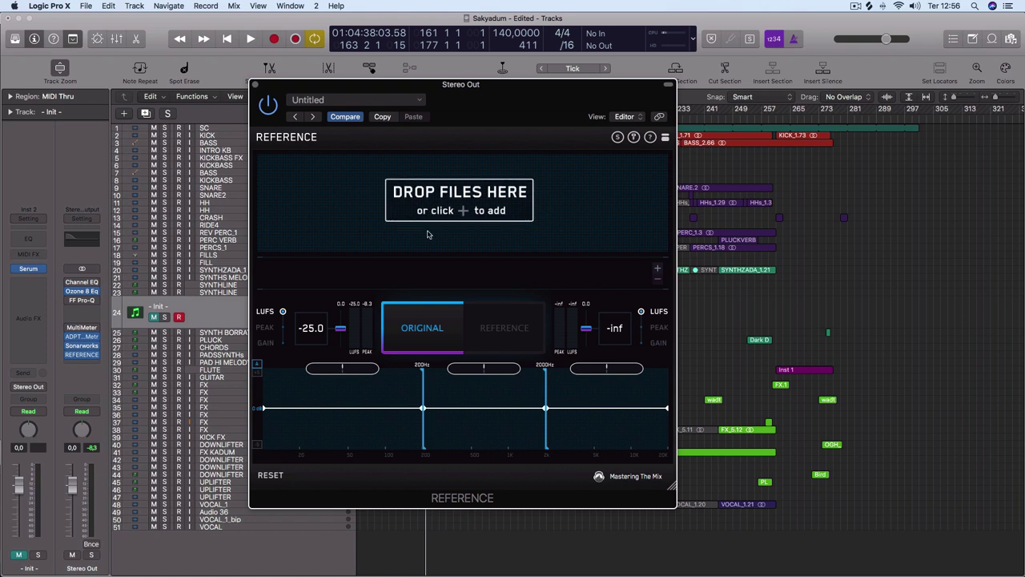
key(super+Tab)
drag(950, 376, 419, 201)
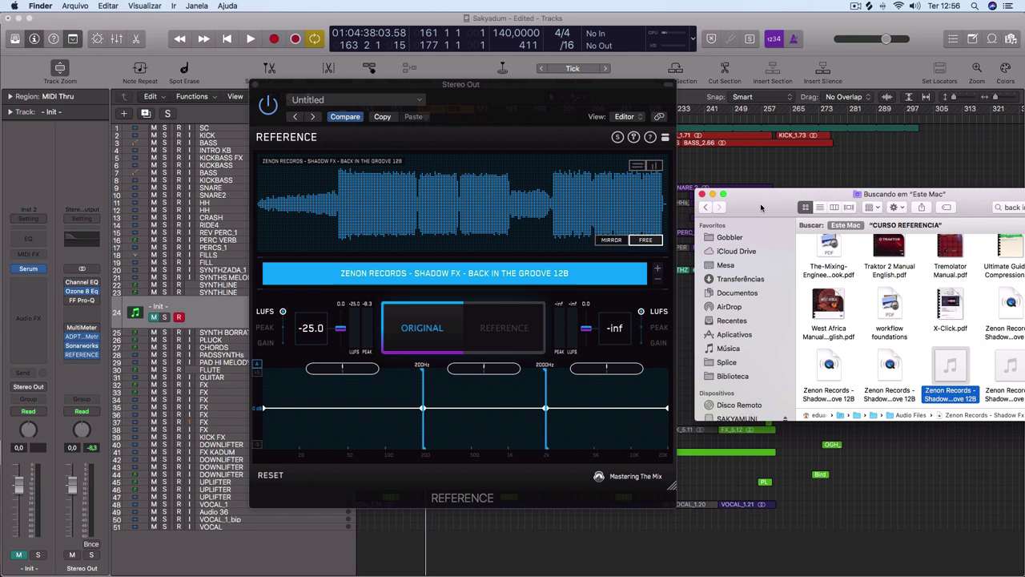
click(702, 194)
click(723, 465)
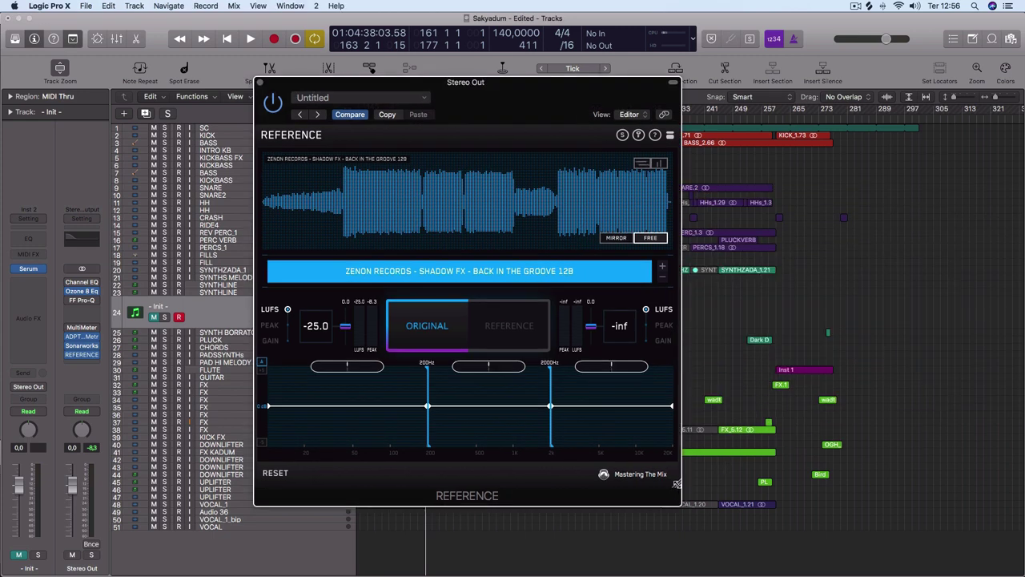
Widen the REFERENCE plug-in window and reposition it over the arrangement so the waveform is shown larger.
drag(678, 484, 947, 504)
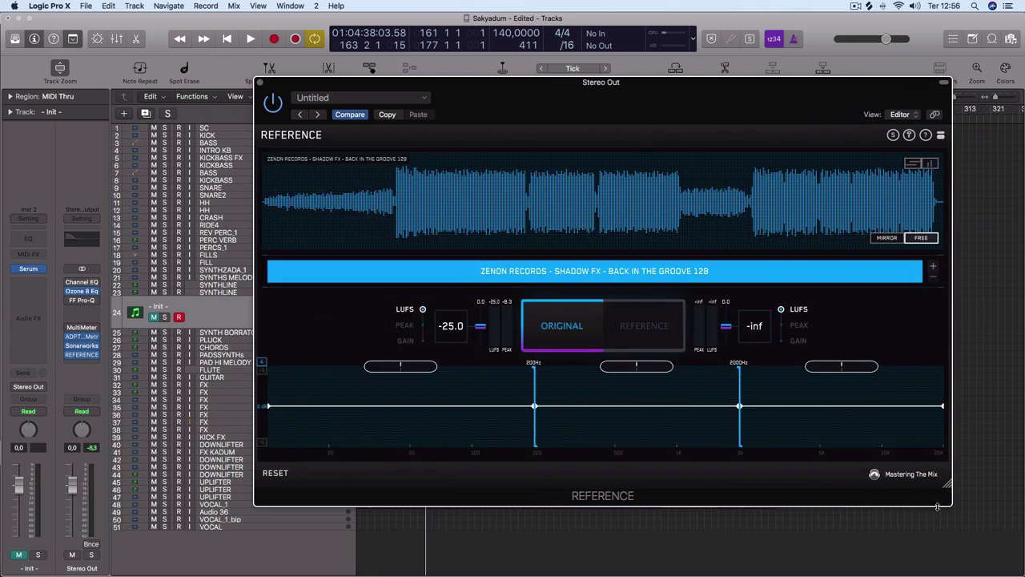
drag(740, 99, 646, 92)
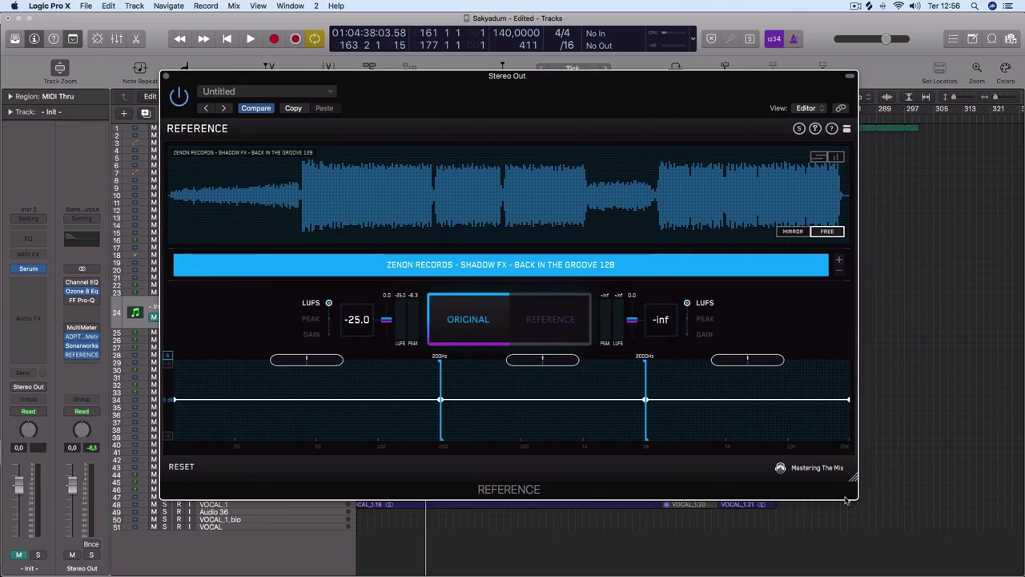
drag(853, 476, 1022, 476)
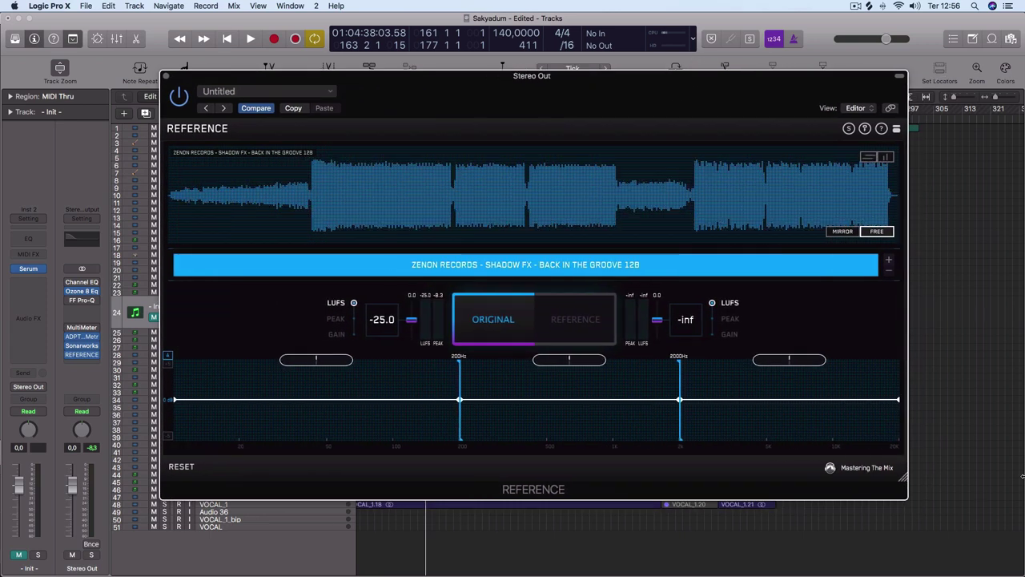
mouse_move(450, 101)
mouse_down()
mouse_move(426, 126)
mouse_move(433, 93)
mouse_move(480, 88)
mouse_move(459, 95)
mouse_up()
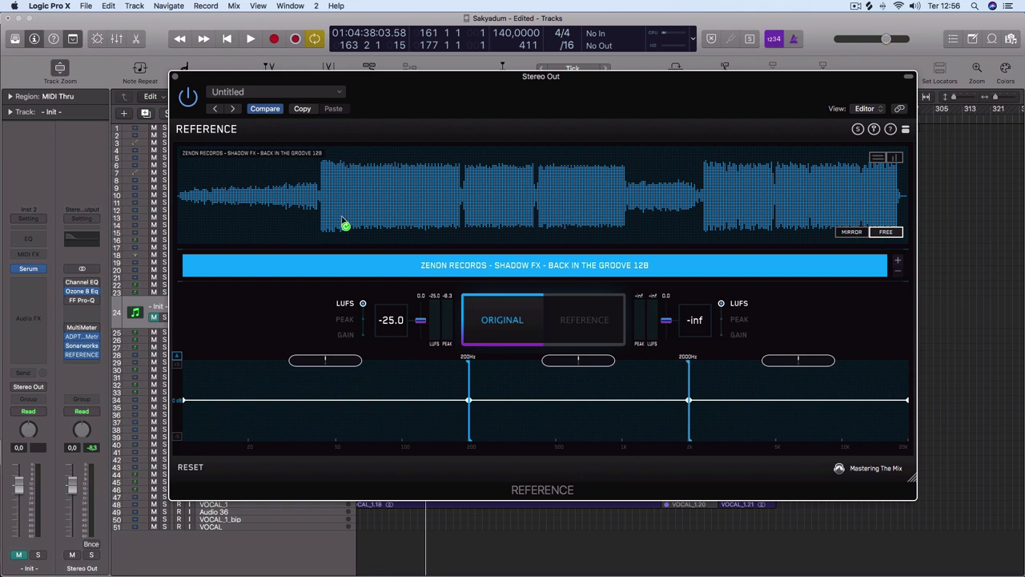
Bypass the Sonarworks plug-in on the Stereo Out channel.
mouse_move(348, 218)
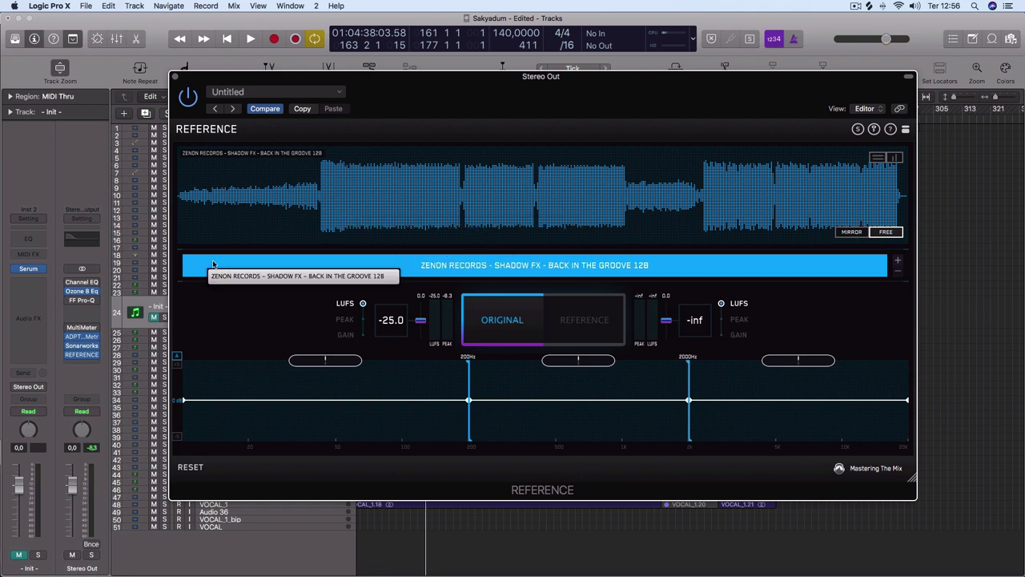
right_click(70, 348)
click(69, 348)
click(68, 347)
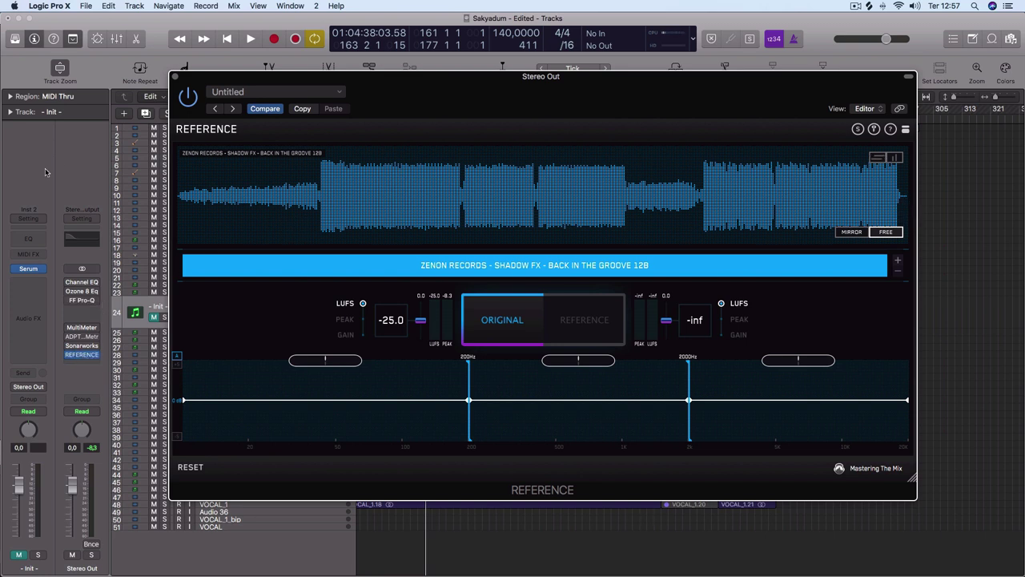
Try Mirror mode with track alignment for the reference track, and return the playback mode to Free.
click(852, 231)
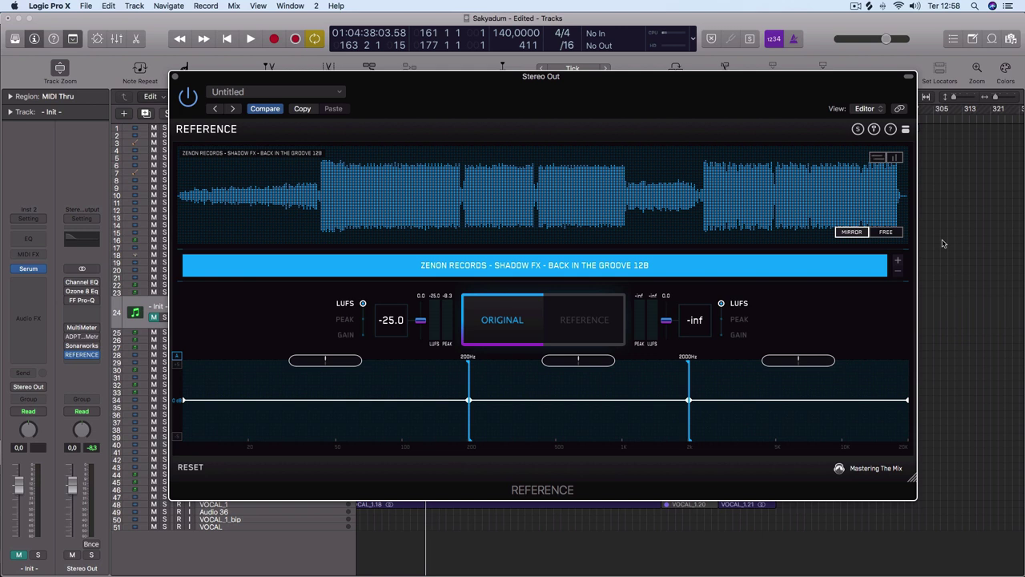
click(886, 231)
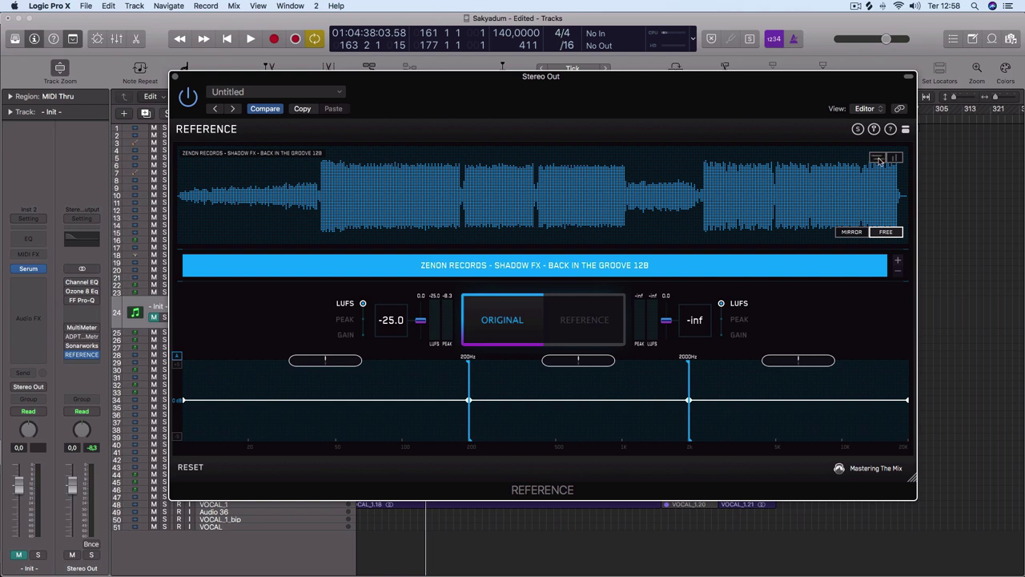
click(855, 233)
click(878, 158)
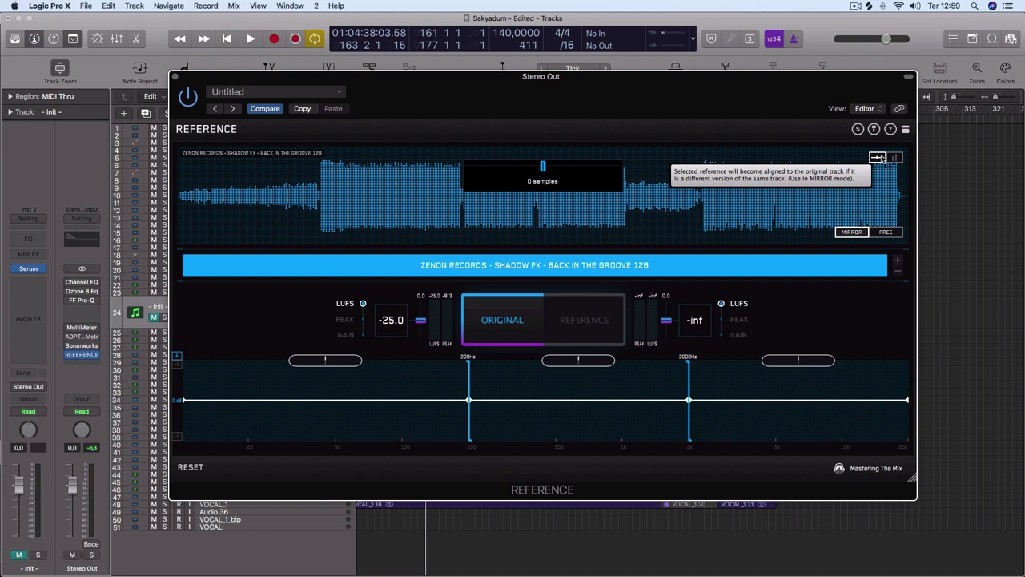
click(887, 232)
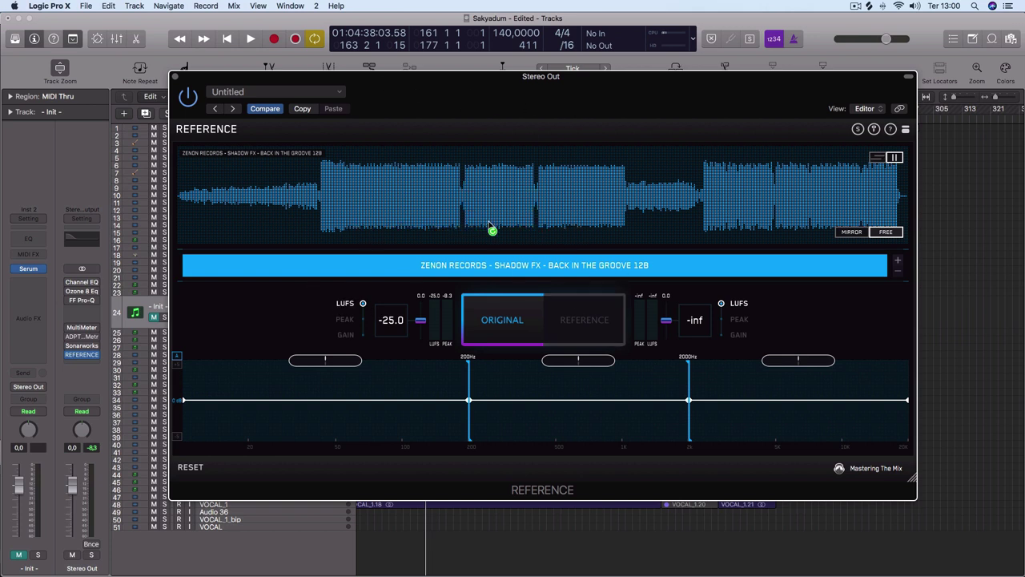
Play the project while alternating the monitoring between the original mix and the reference track, and stop playback.
click(497, 303)
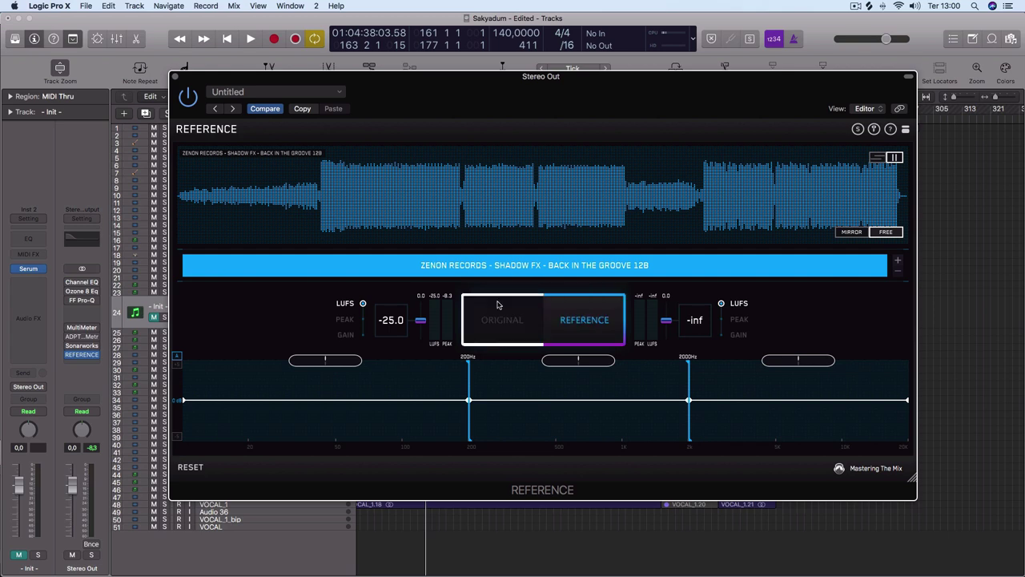
click(498, 304)
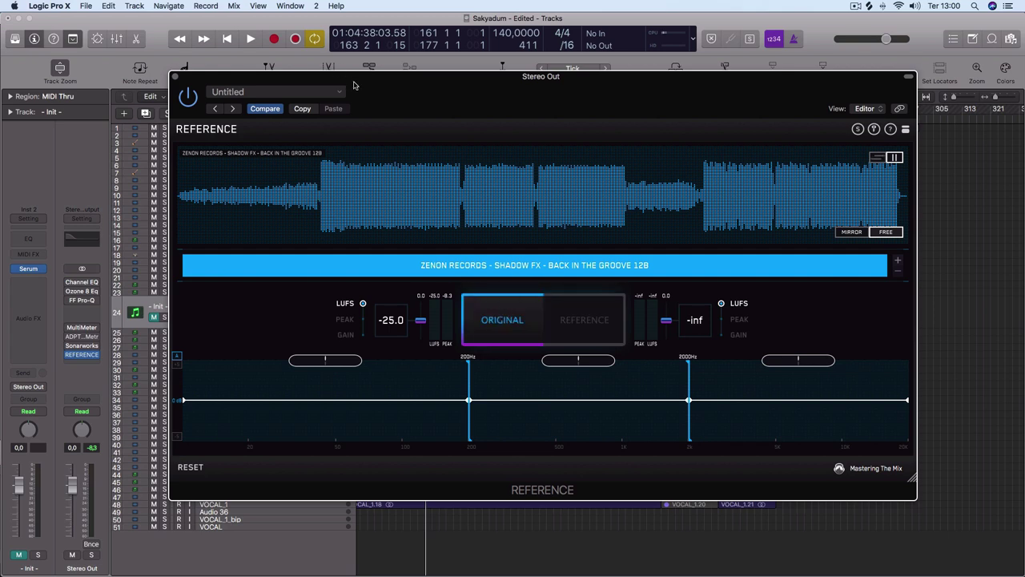
mouse_move(357, 73)
mouse_down()
mouse_move(341, 74)
mouse_move(342, 147)
mouse_move(345, 67)
mouse_up()
key(space)
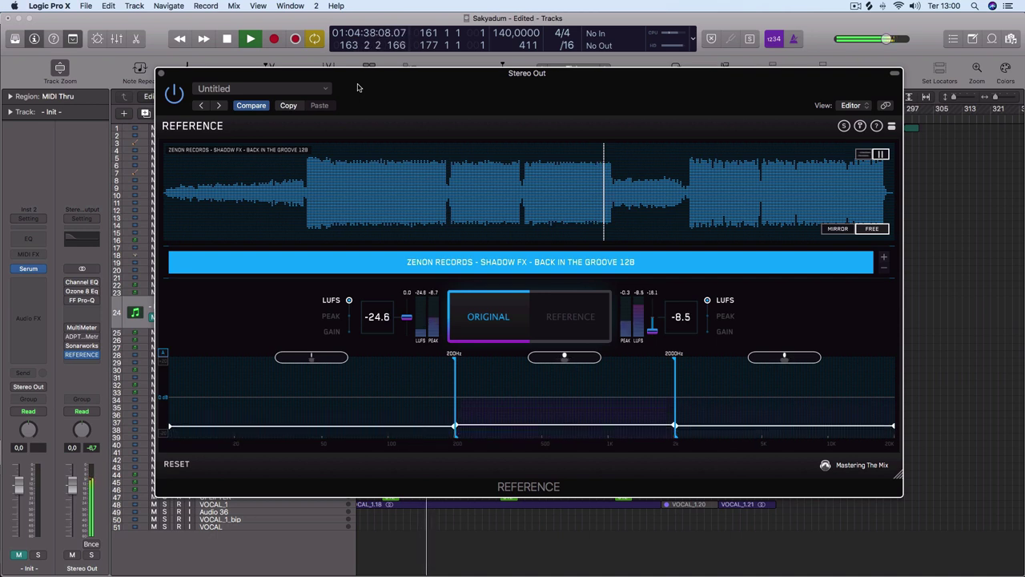
click(570, 314)
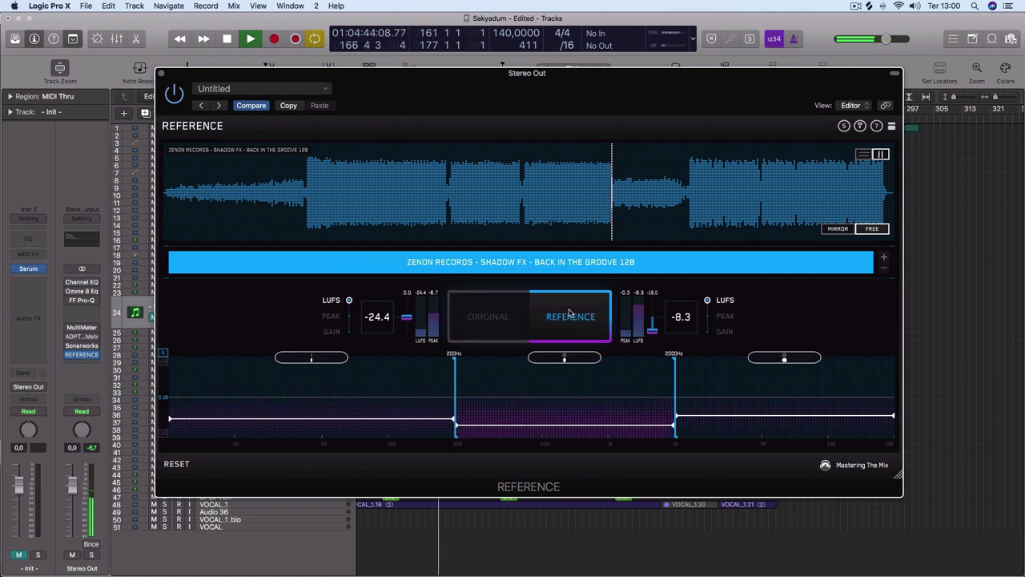
click(469, 319)
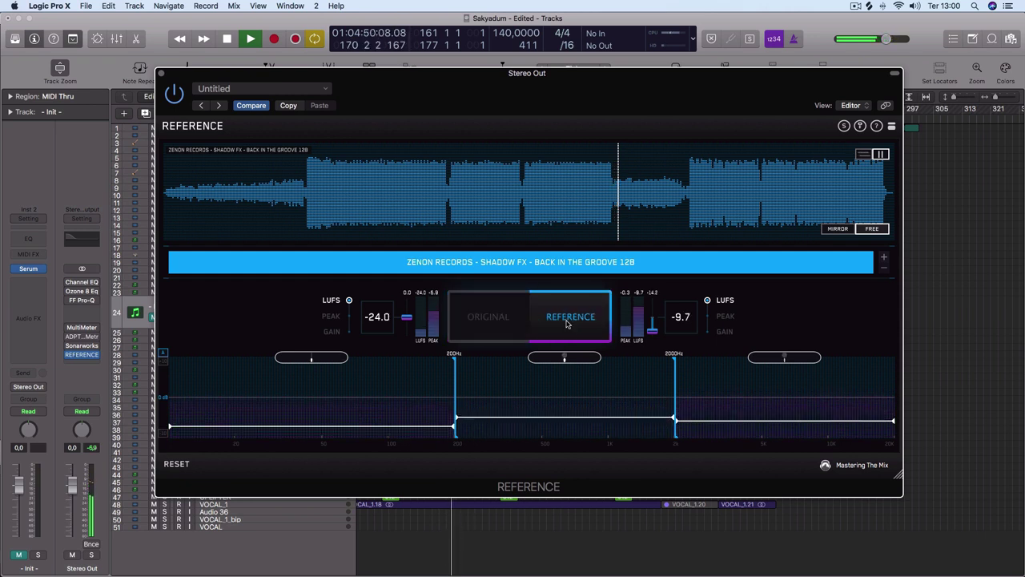
key(space)
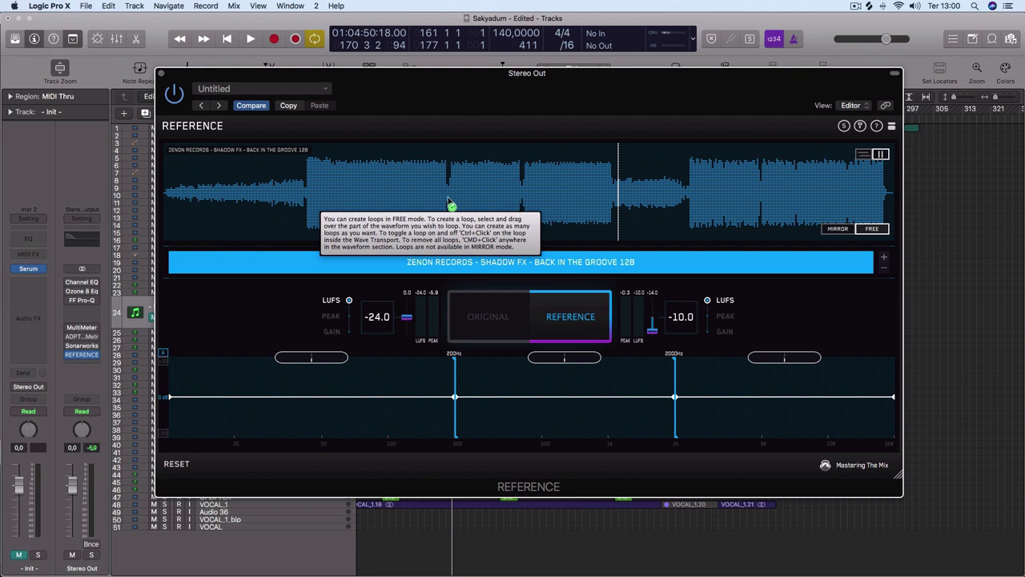
Create a loop at the start of the second full-level section of the reference waveform, activate it, and audition it briefly.
drag(451, 210, 465, 212)
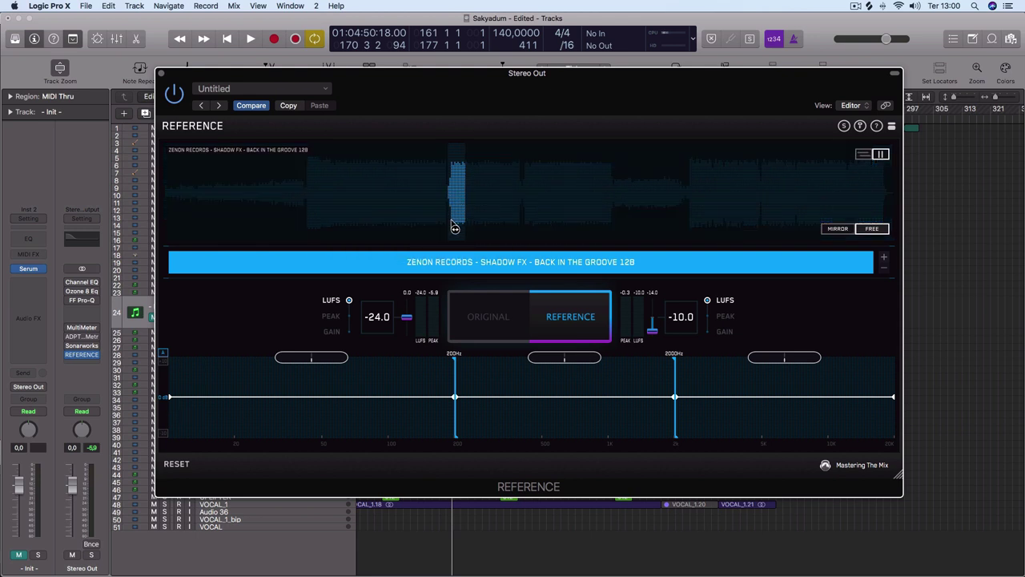
mouse_move(455, 227)
mouse_down()
mouse_move(489, 230)
mouse_move(446, 231)
mouse_move(456, 231)
mouse_up()
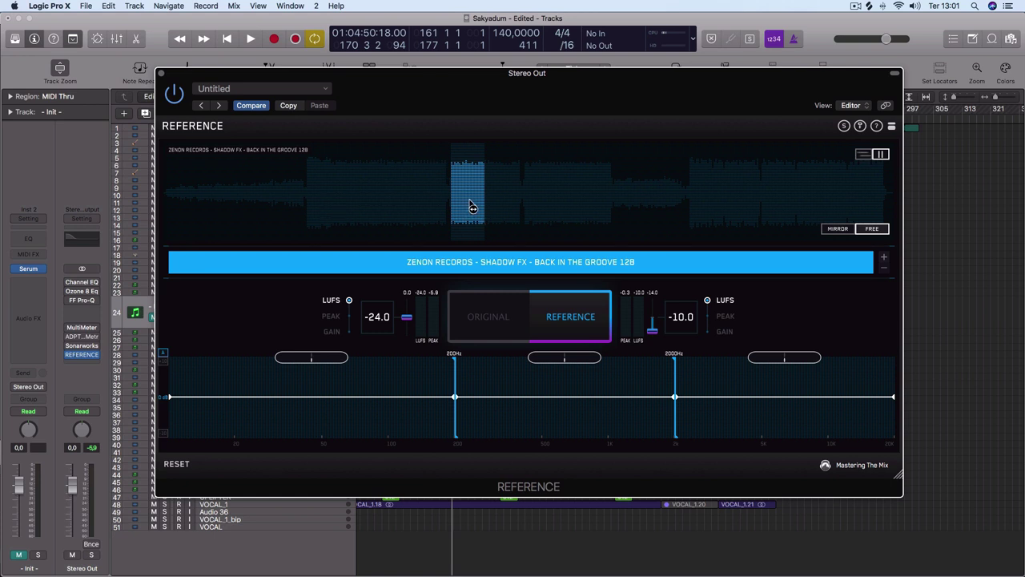
ctrl+click(471, 203)
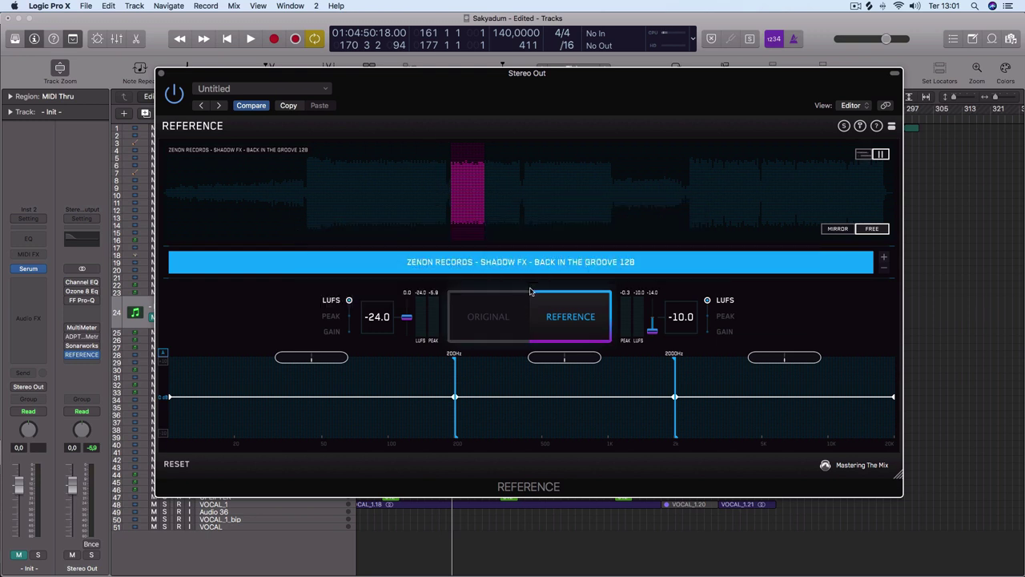
key(space)
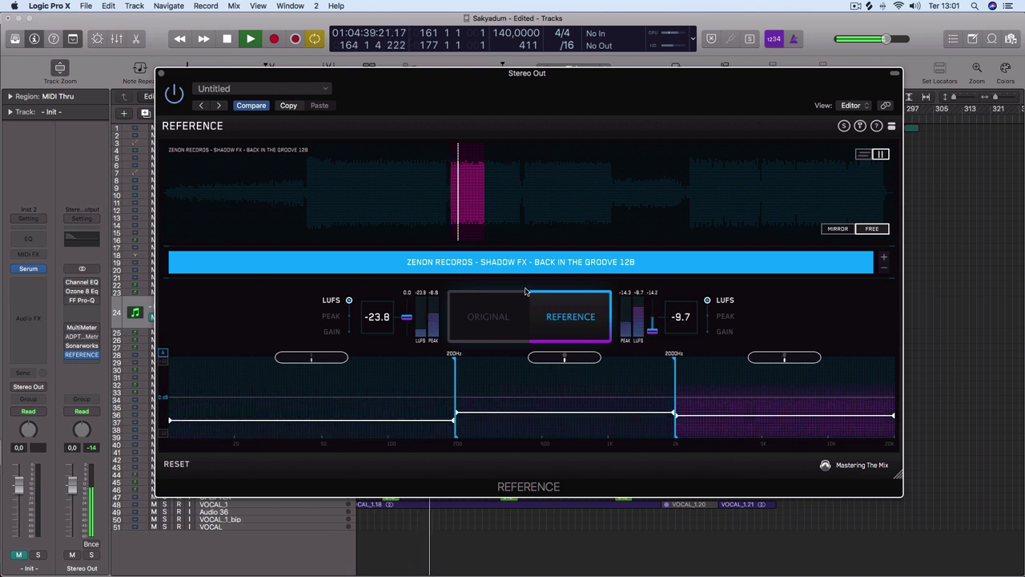
key(space)
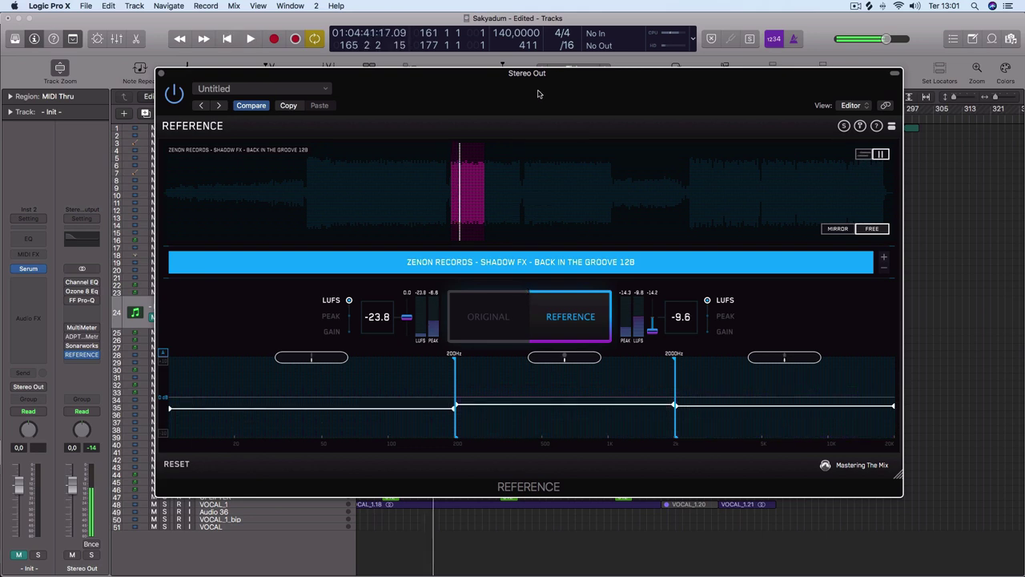
Shorten the project's cycle region to bars 169 to 177.
drag(536, 104, 537, 448)
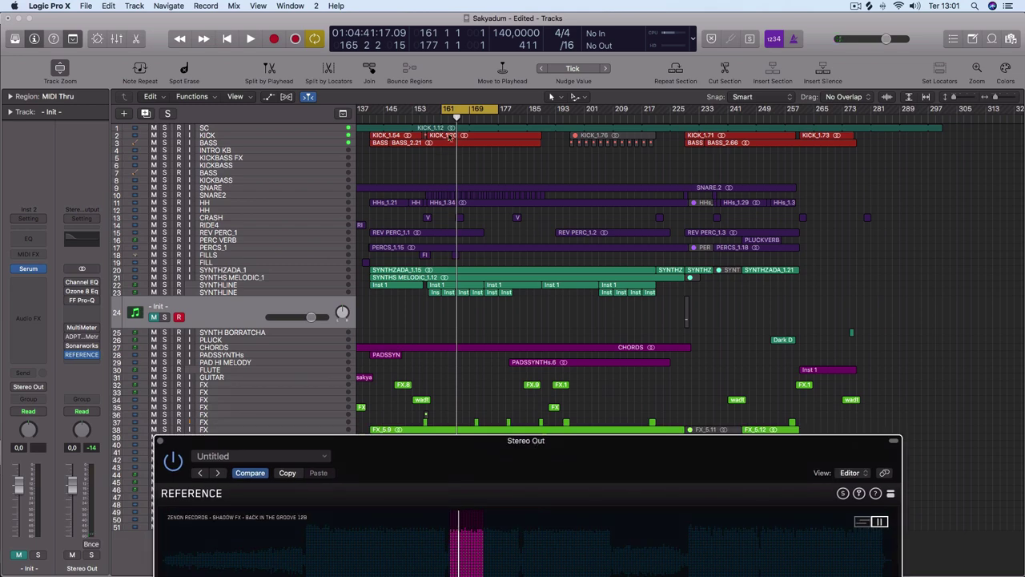
drag(476, 118, 497, 119)
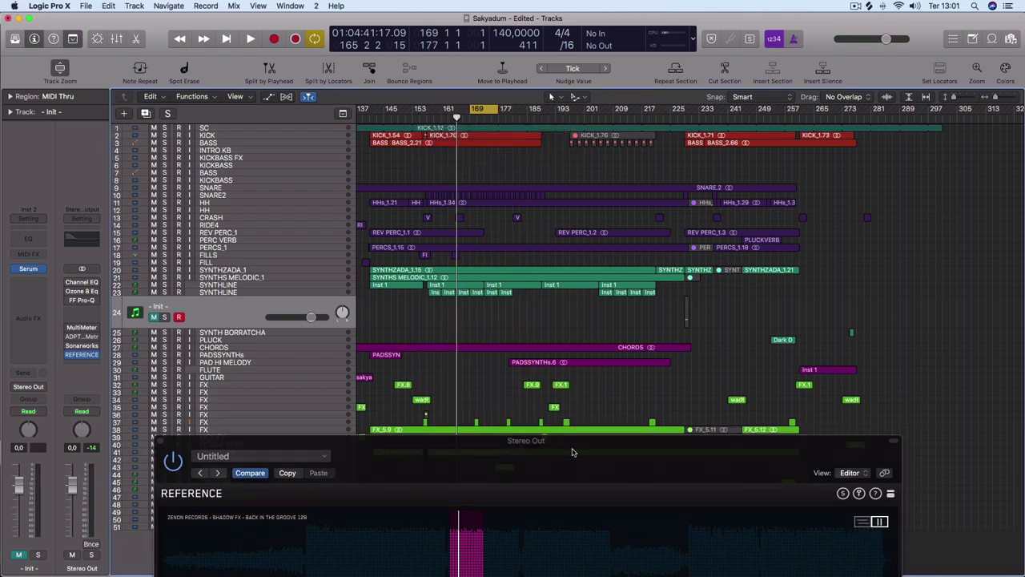
drag(572, 453, 566, 52)
Compare the project's new cycle section with the looped reference passage by alternating between Original and Reference during playback.
click(476, 290)
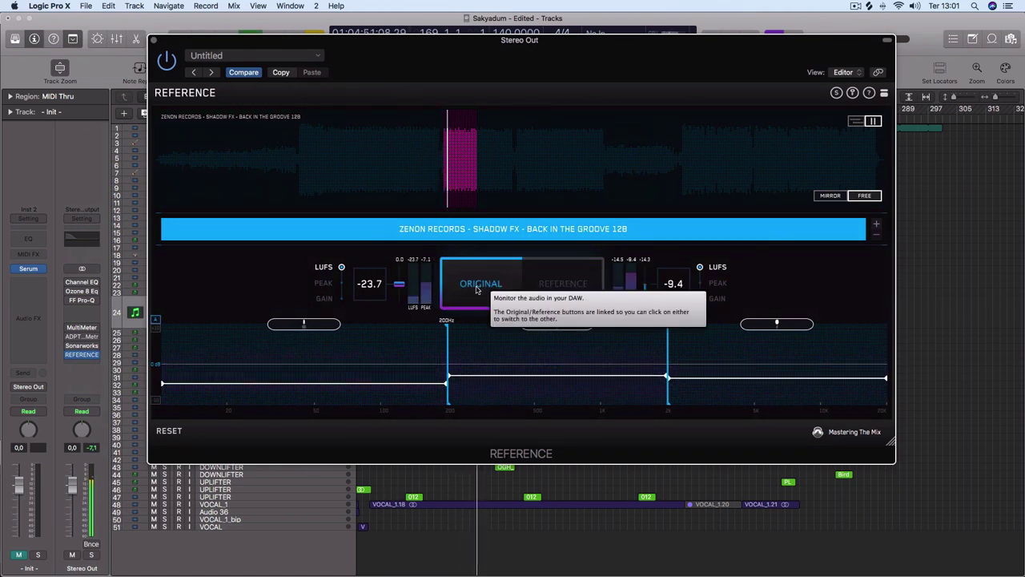
click(594, 286)
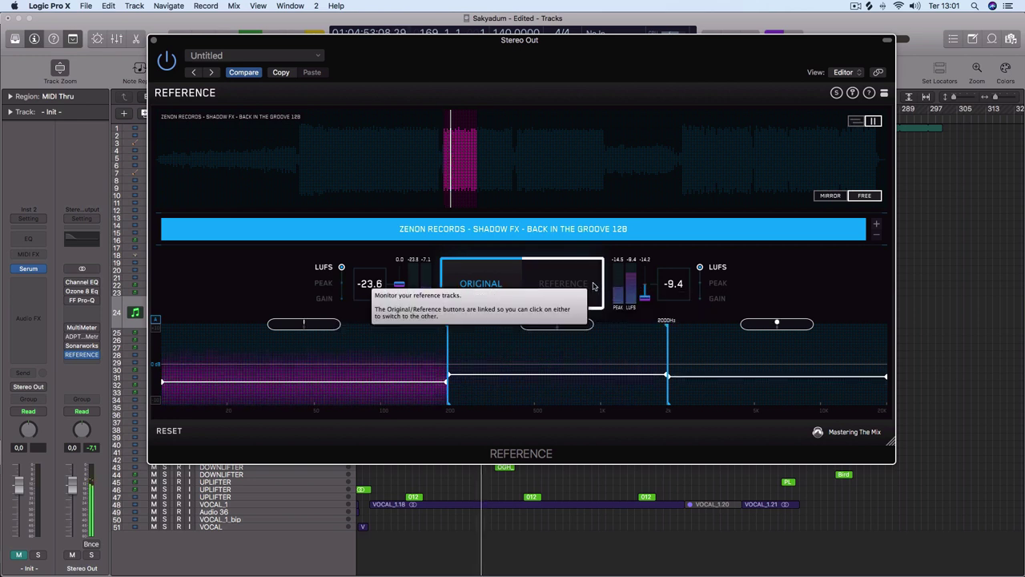
click(595, 286)
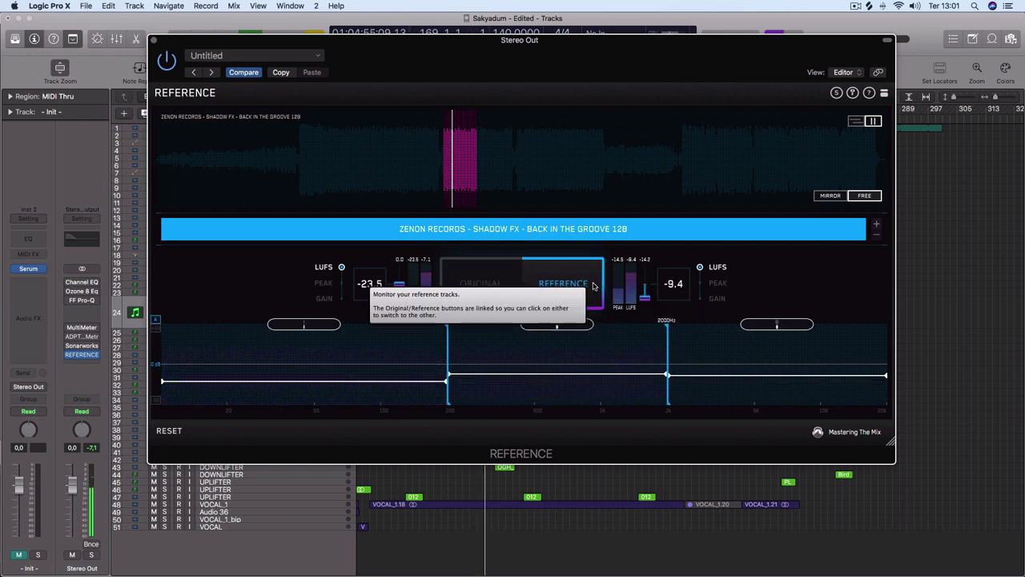
click(517, 267)
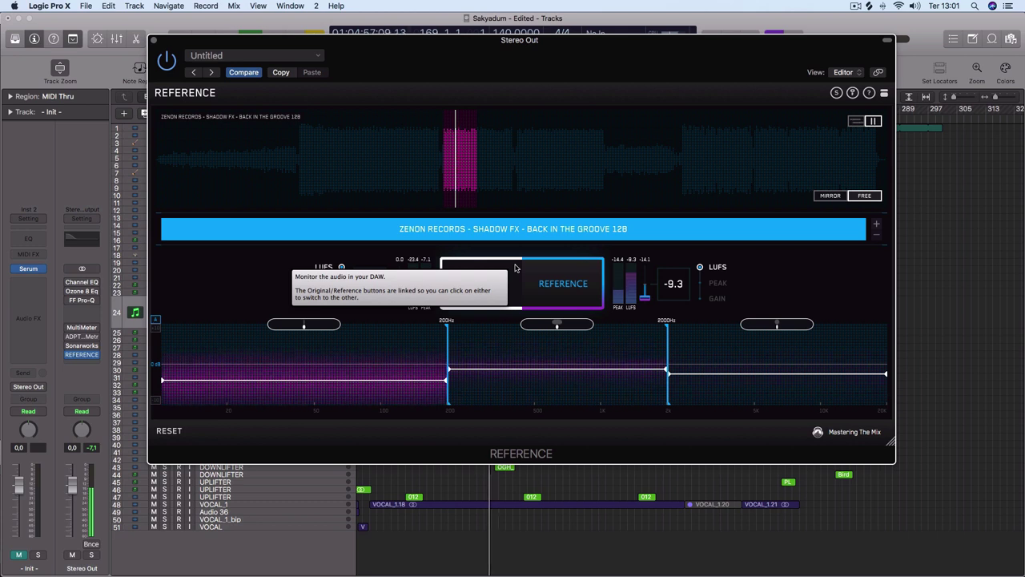
click(517, 268)
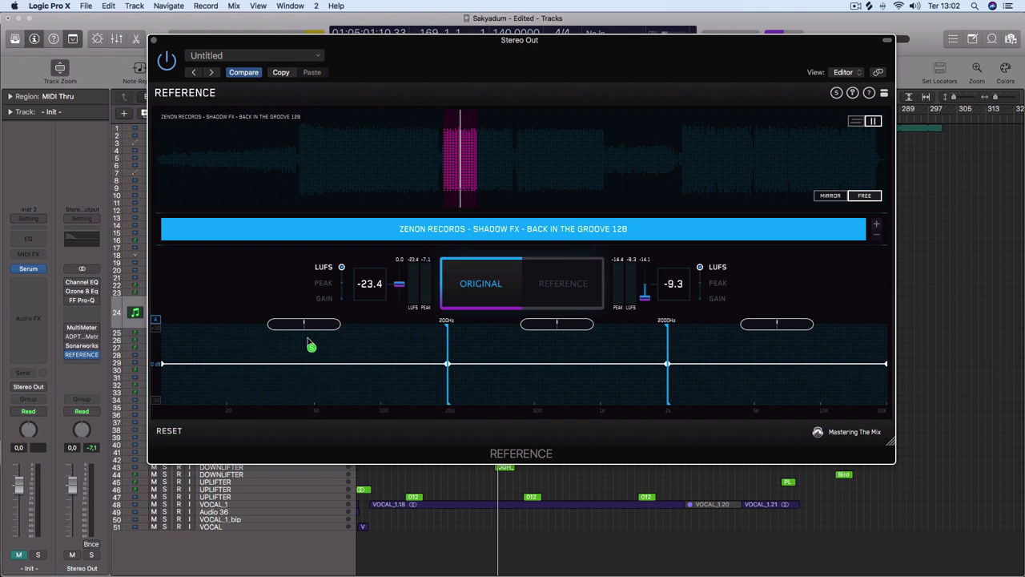
Add frequency band dividers at 50 Hz and about 10172 Hz in the spectrum comparison display.
mouse_move(307, 343)
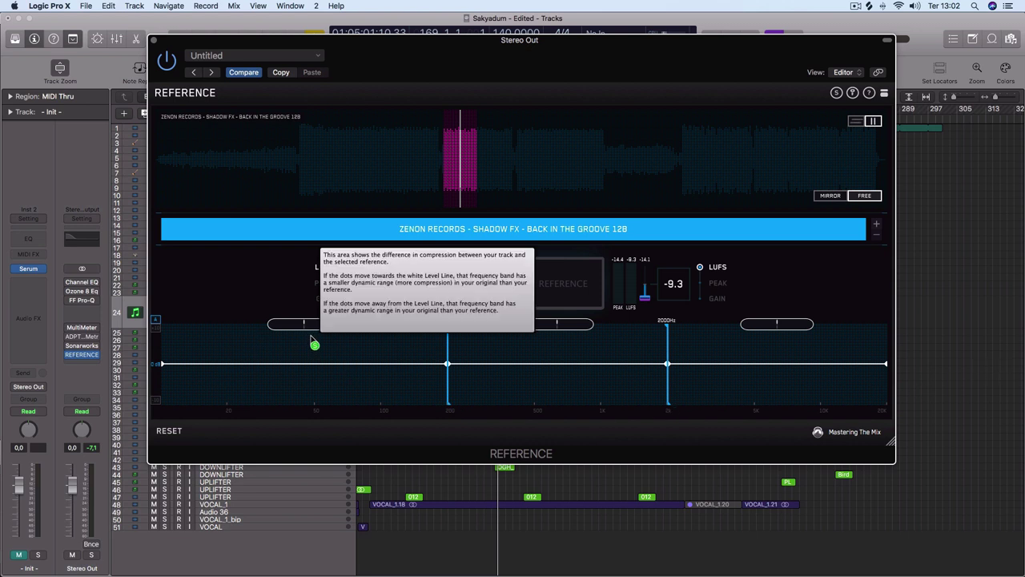
ctrl+click(315, 406)
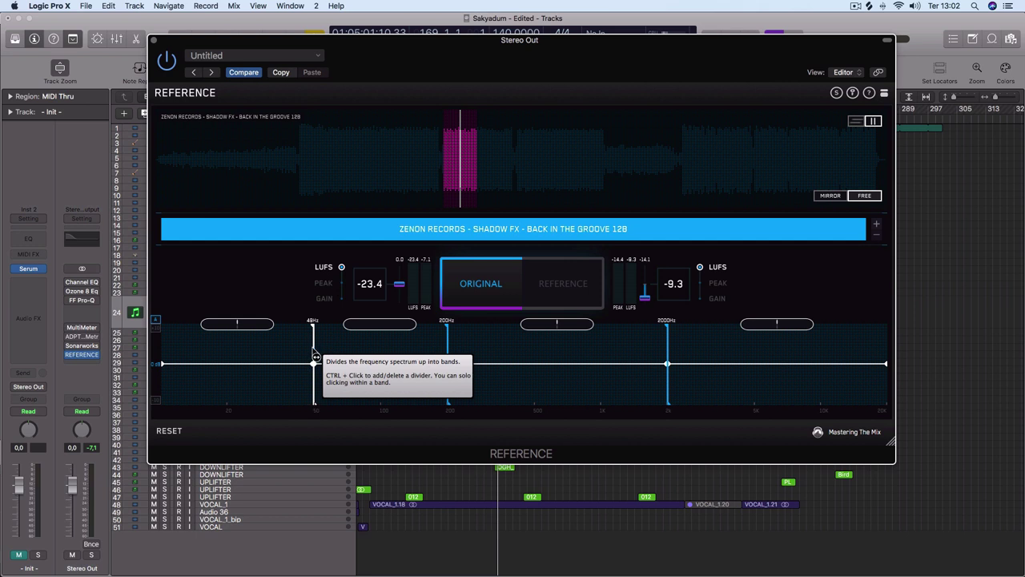
drag(315, 356, 319, 354)
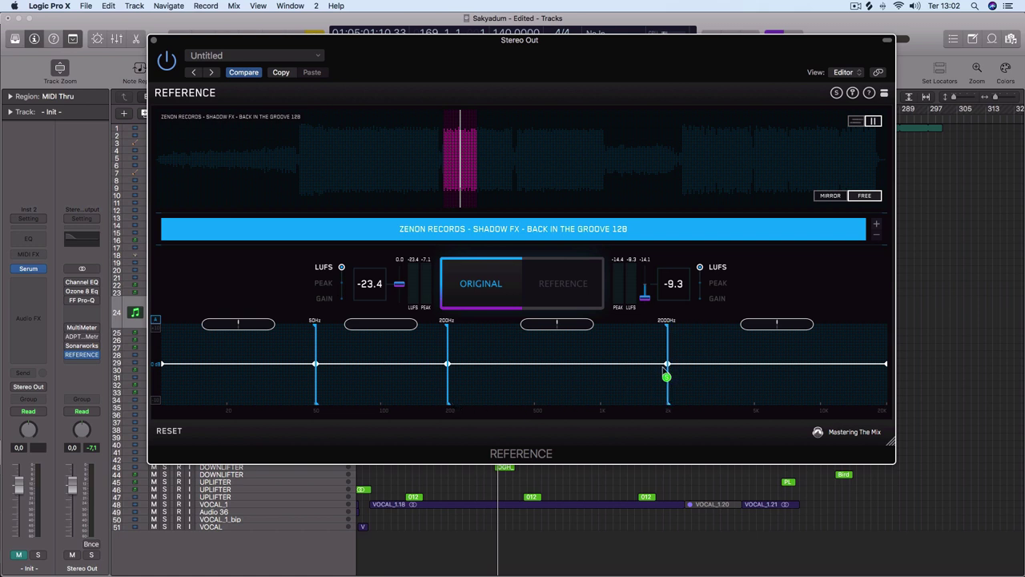
click(827, 413)
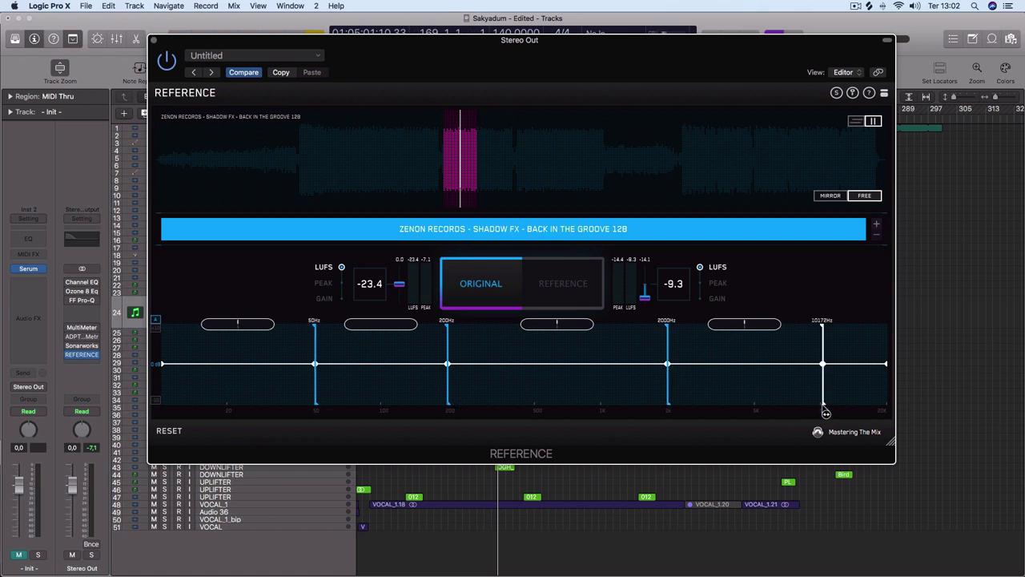
Move the highest band divider to about 9892 Hz and remove the 50 Hz divider.
drag(826, 412, 821, 411)
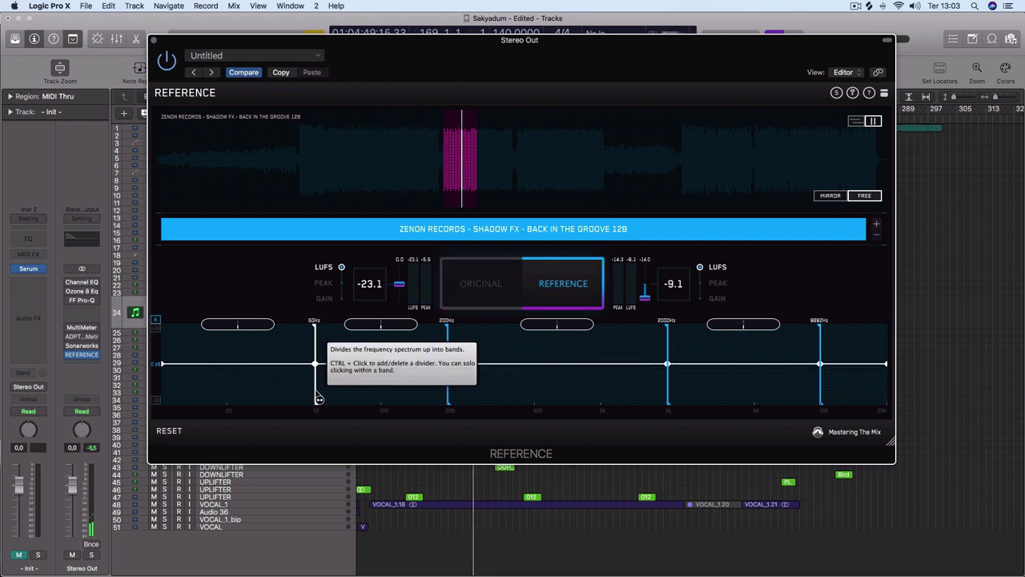
ctrl+click(318, 395)
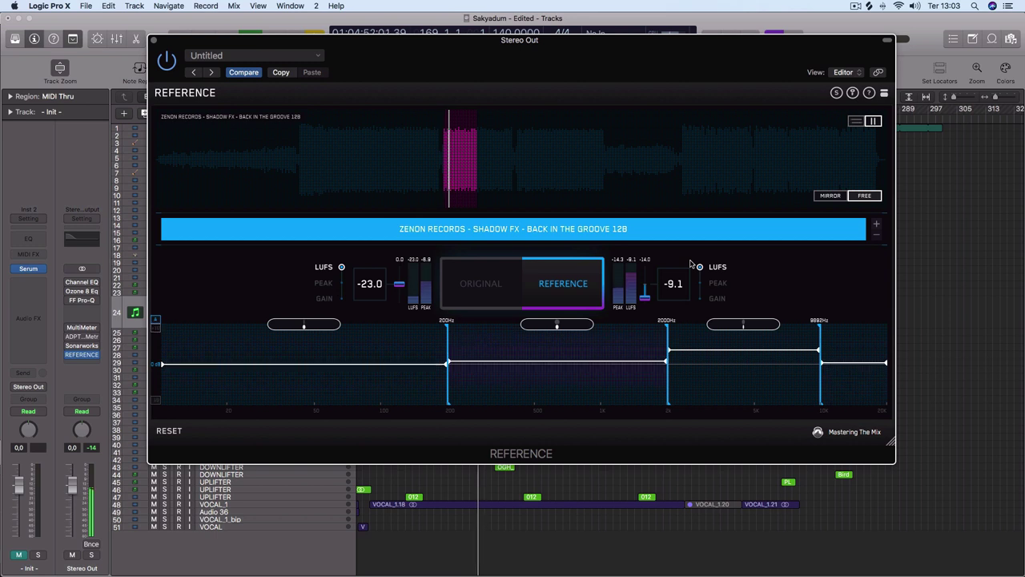
Monitor the Original and play it in short passes to examine each band's level, compression and stereo spread against the reference.
click(473, 294)
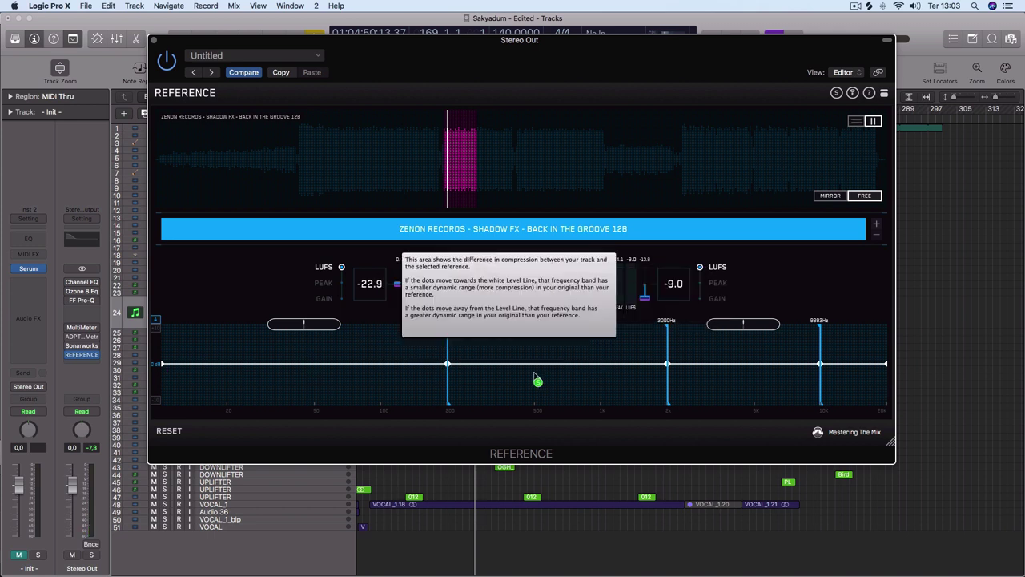
key(space)
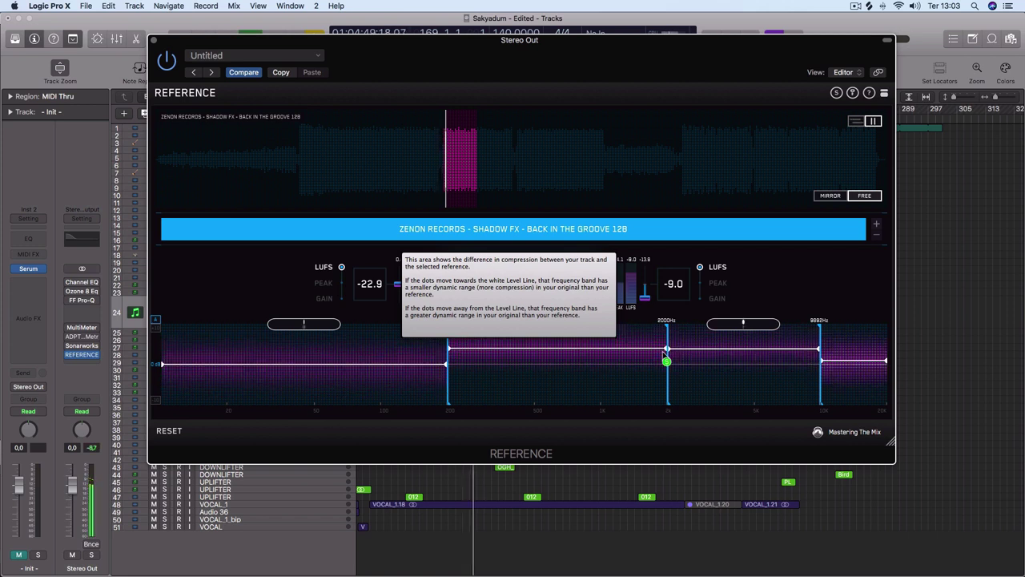
key(space)
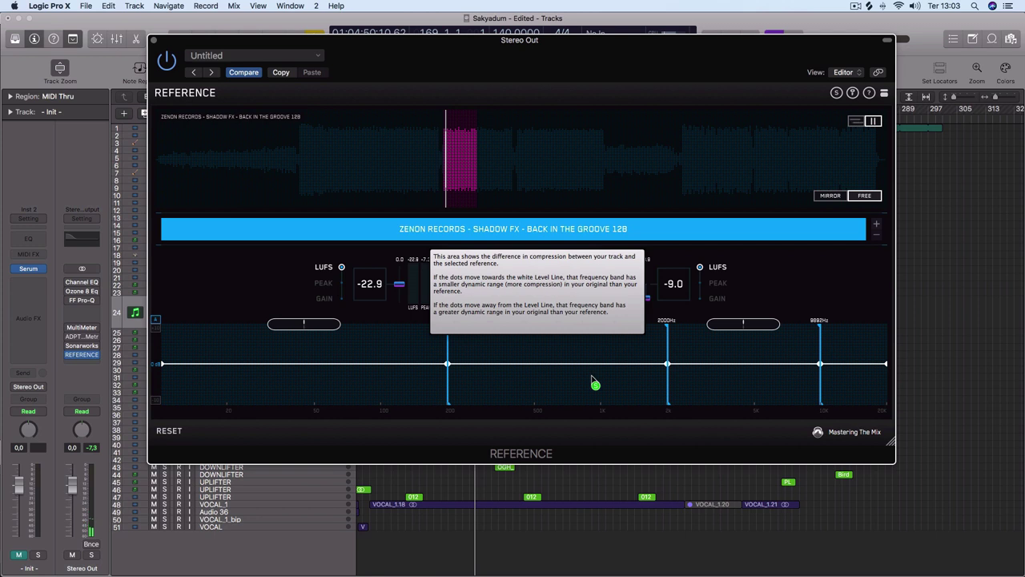
key(space)
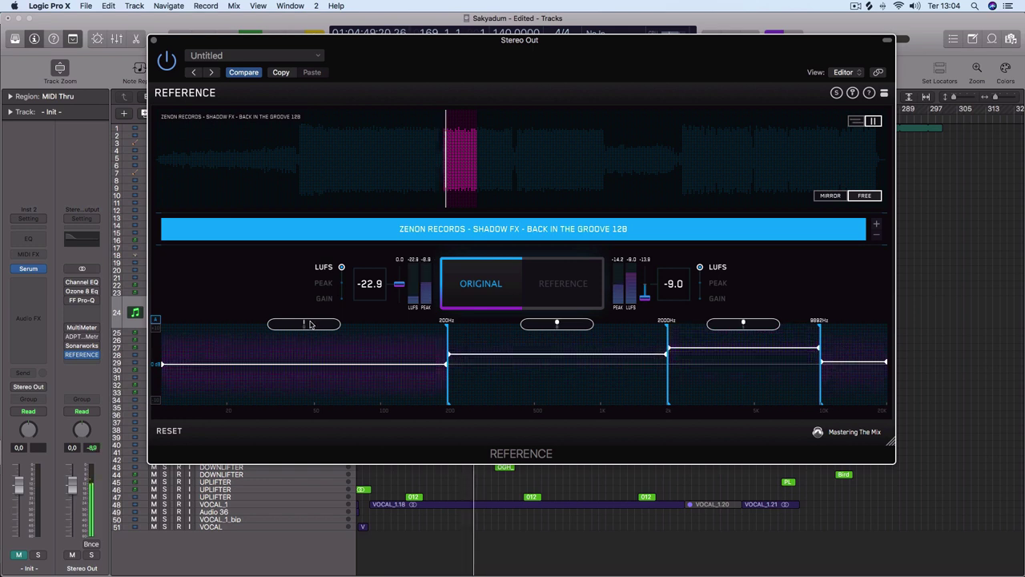
mouse_move(311, 324)
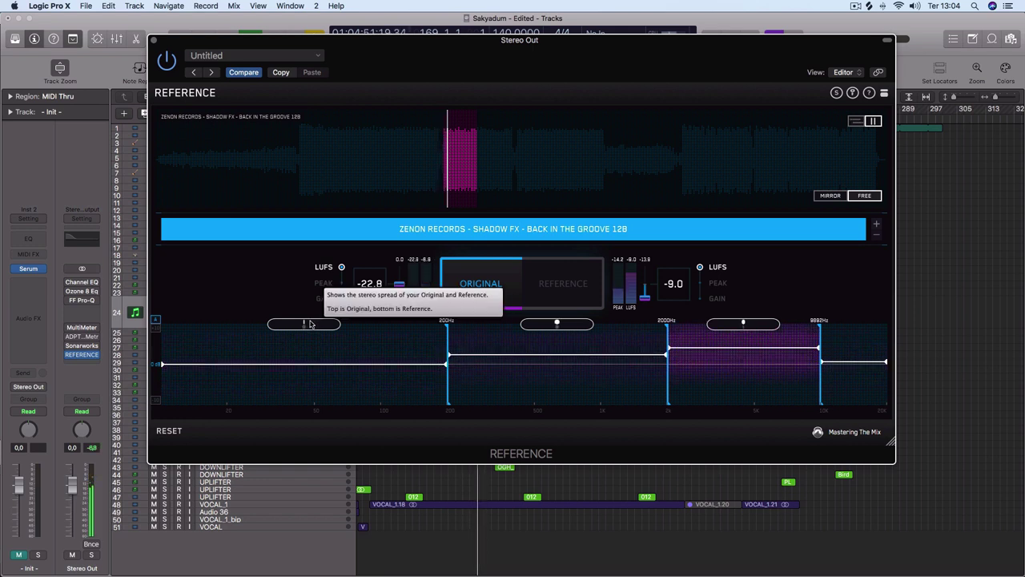
key(space)
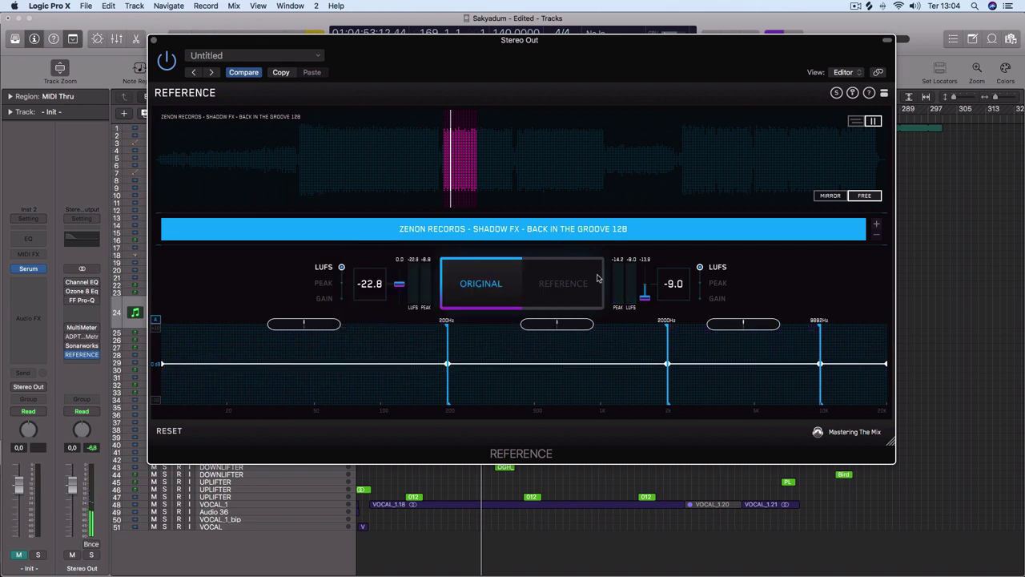
key(space)
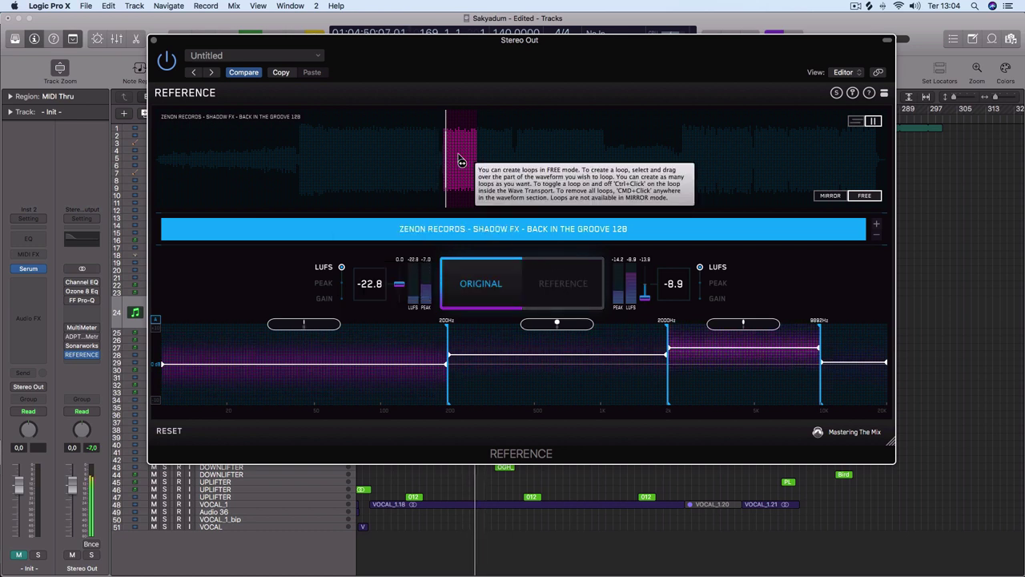
Audition the Reference briefly, return to the Original, reposition playback inside the loop, and check the band differences over further passes.
click(573, 294)
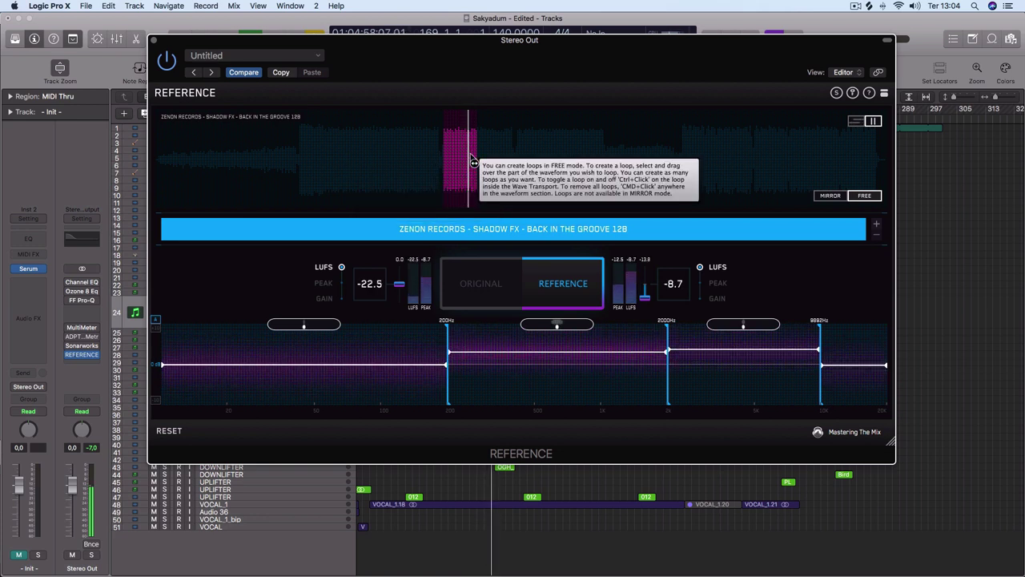
click(520, 282)
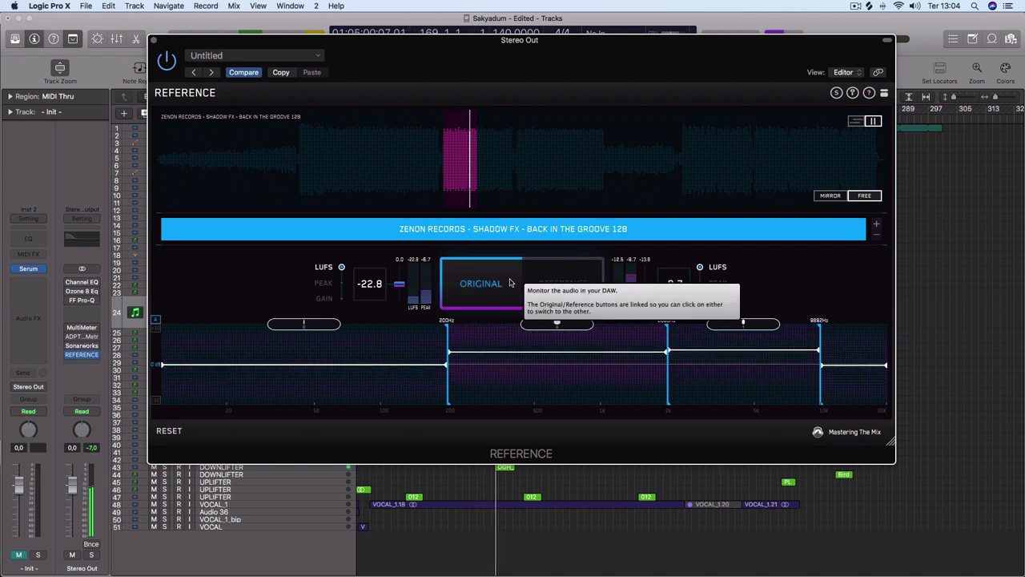
click(455, 160)
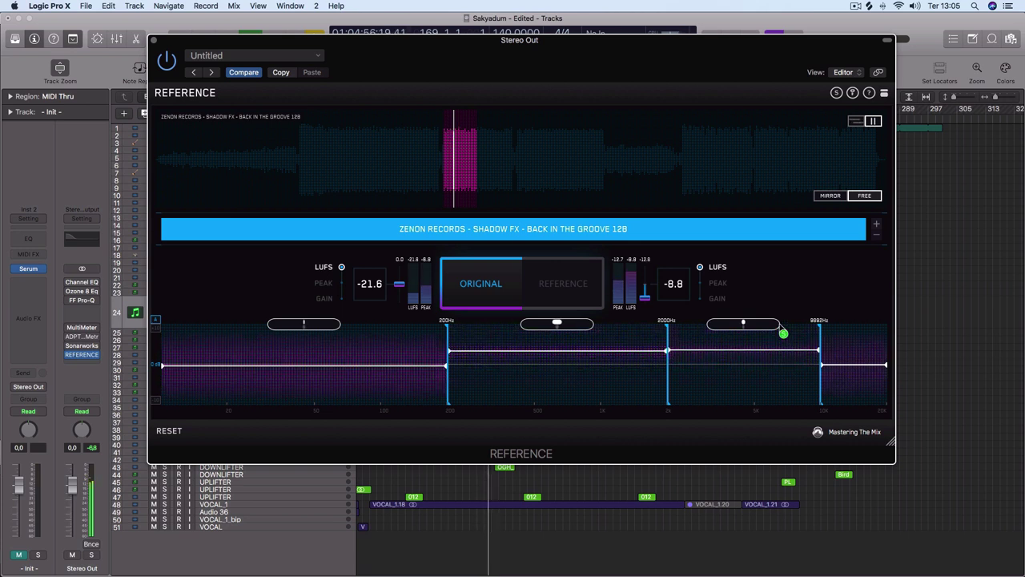
key(space)
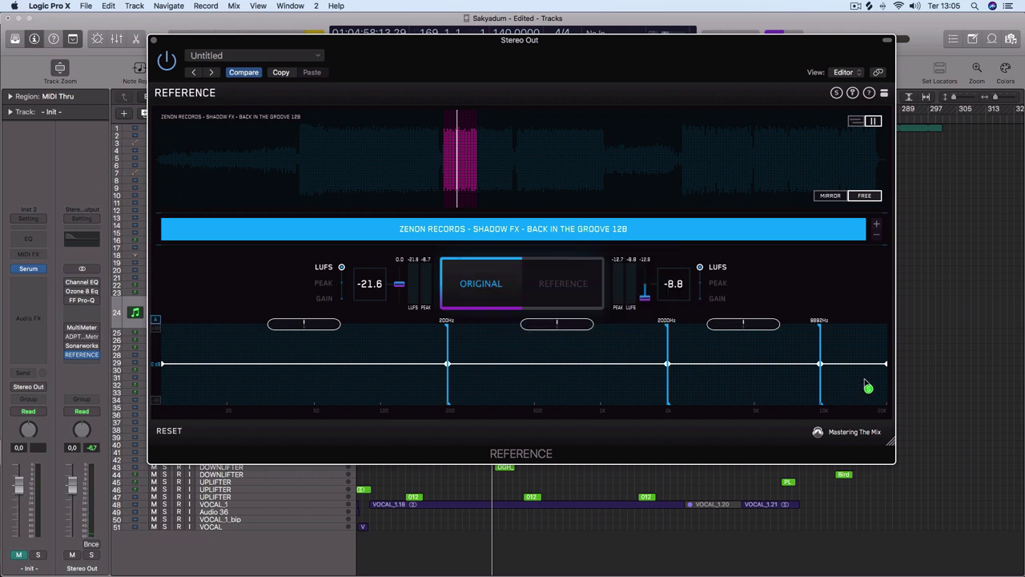
key(space)
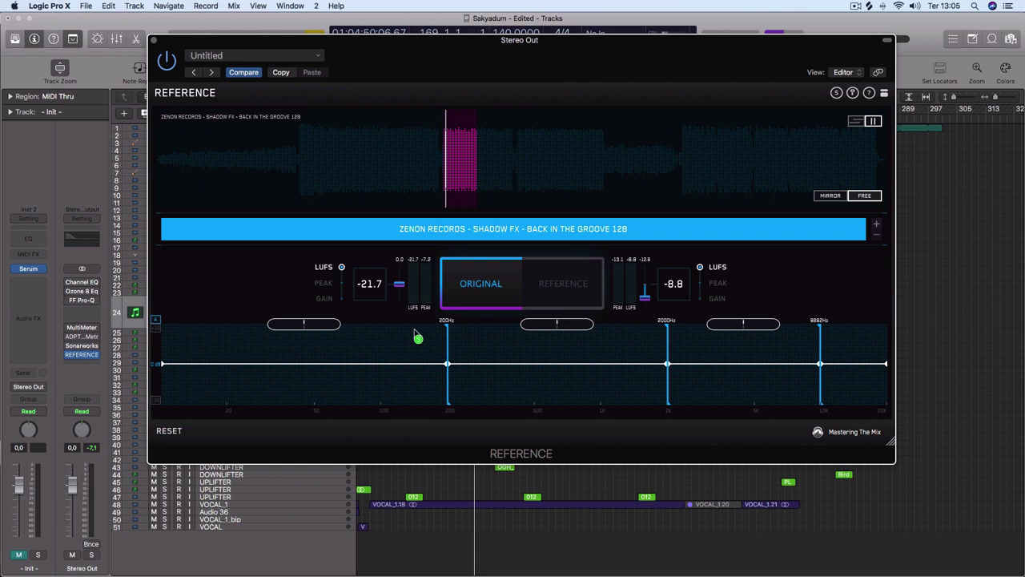
key(space)
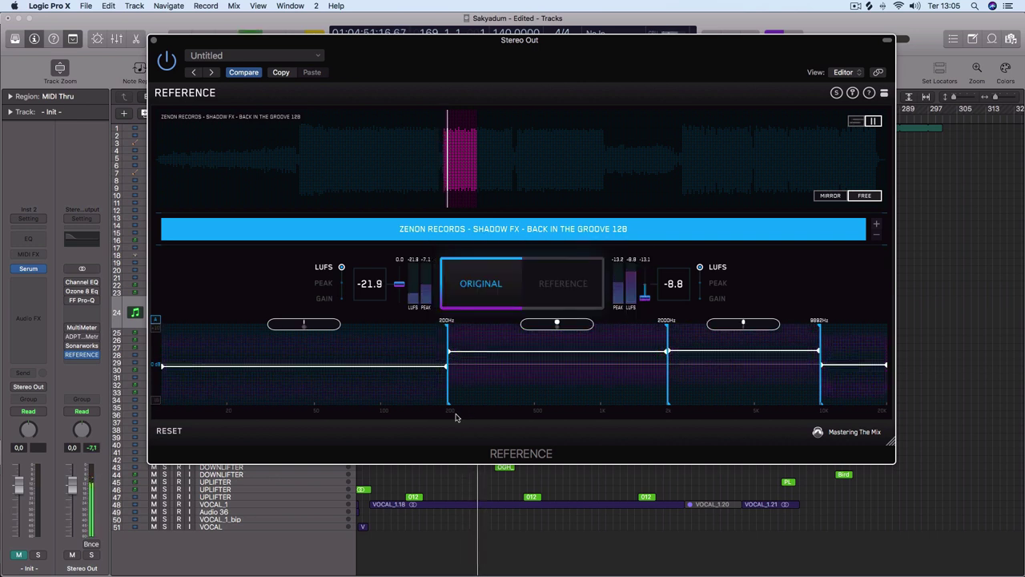
Solo the band below 200 Hz, try soloing the 200–2000 Hz band, and return the solo to the lowest band.
click(348, 389)
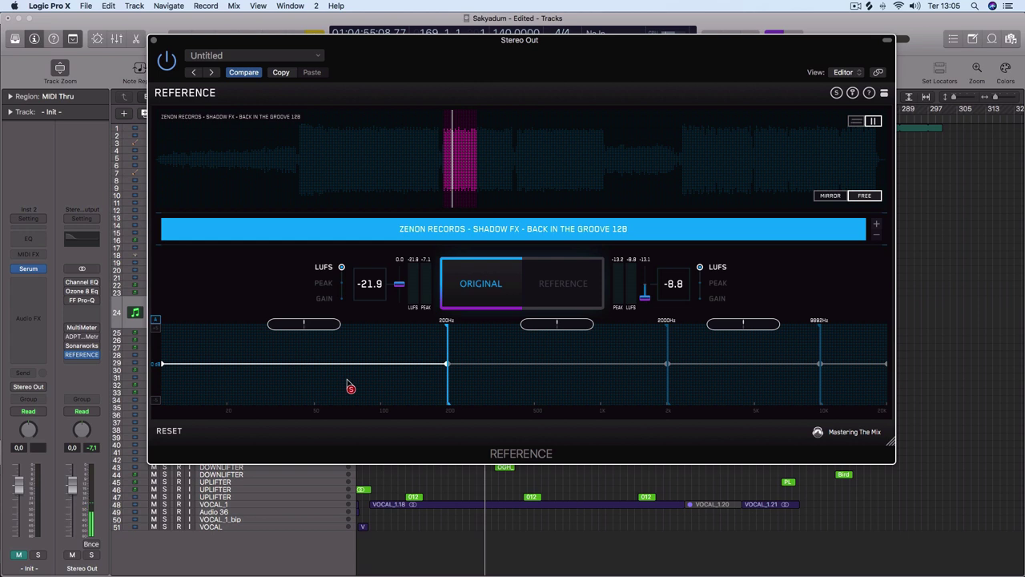
mouse_move(358, 380)
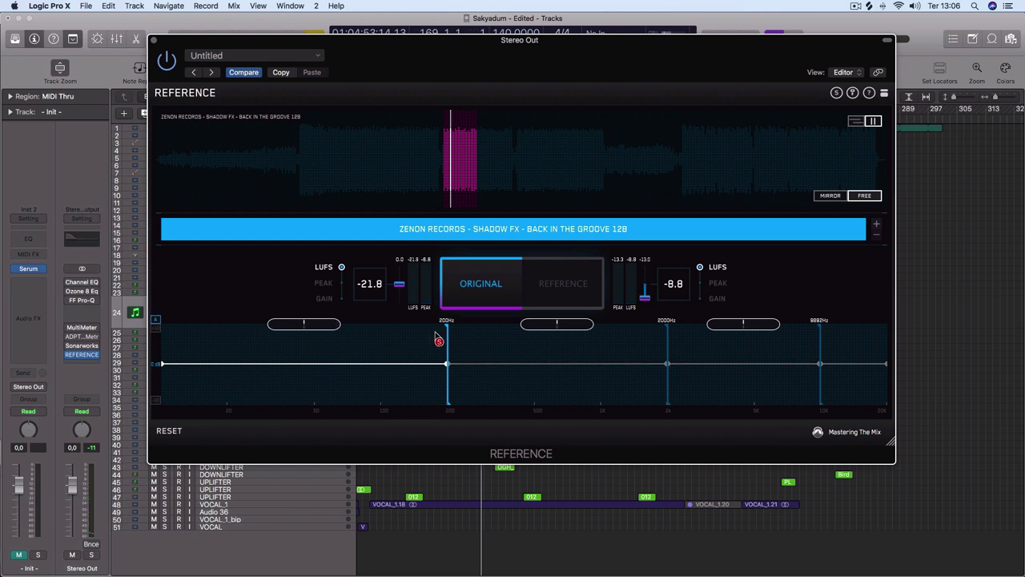
mouse_move(436, 337)
click(564, 395)
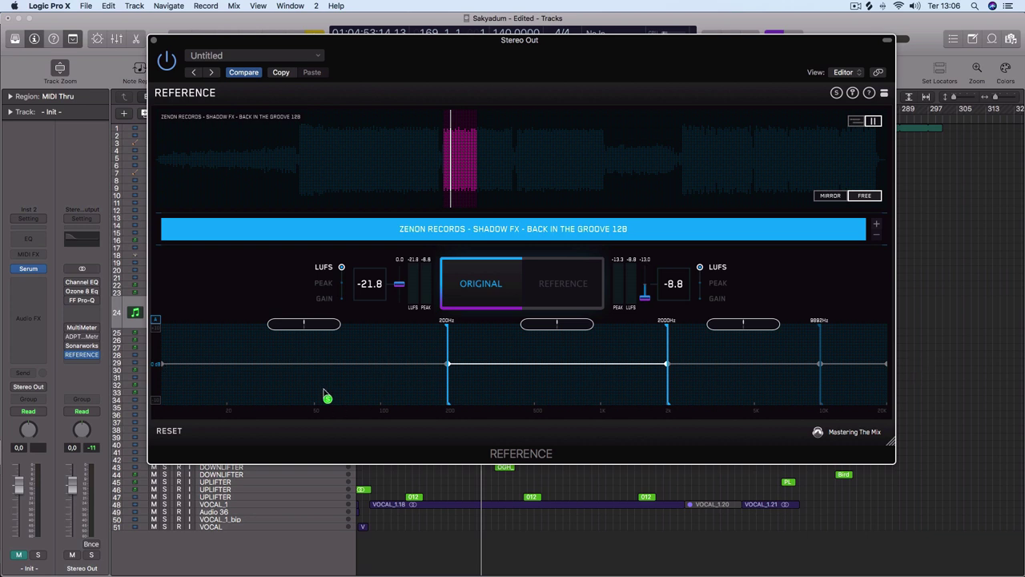
click(326, 396)
mouse_move(325, 396)
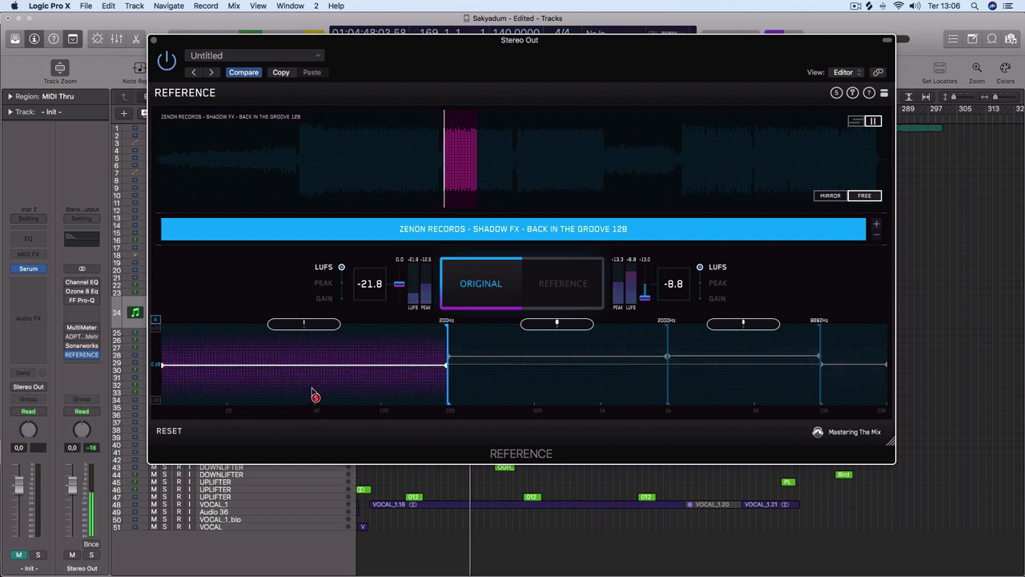
Compare the soloed low end of both tracks by alternating between Reference and Original during playback.
click(558, 286)
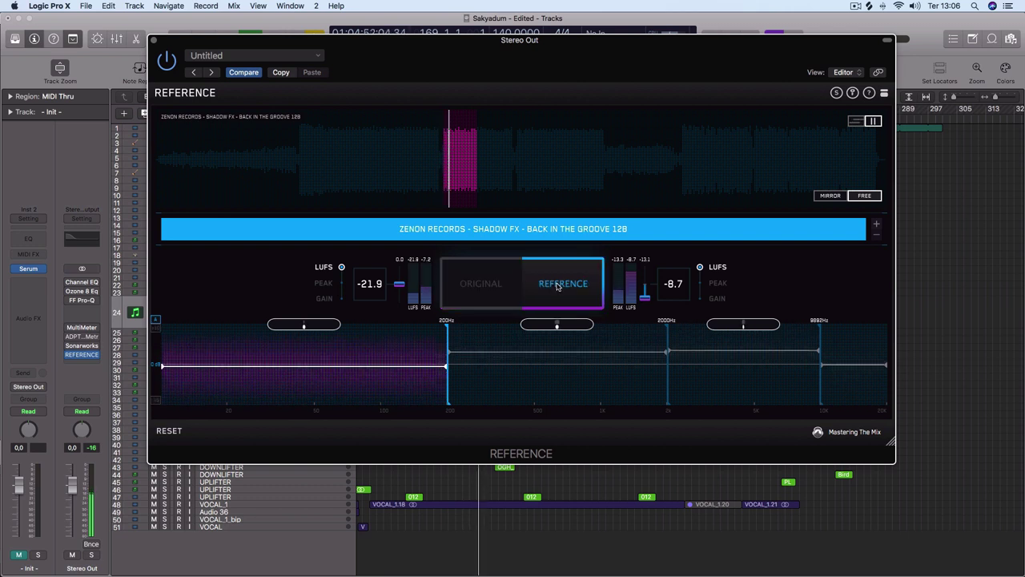
click(502, 277)
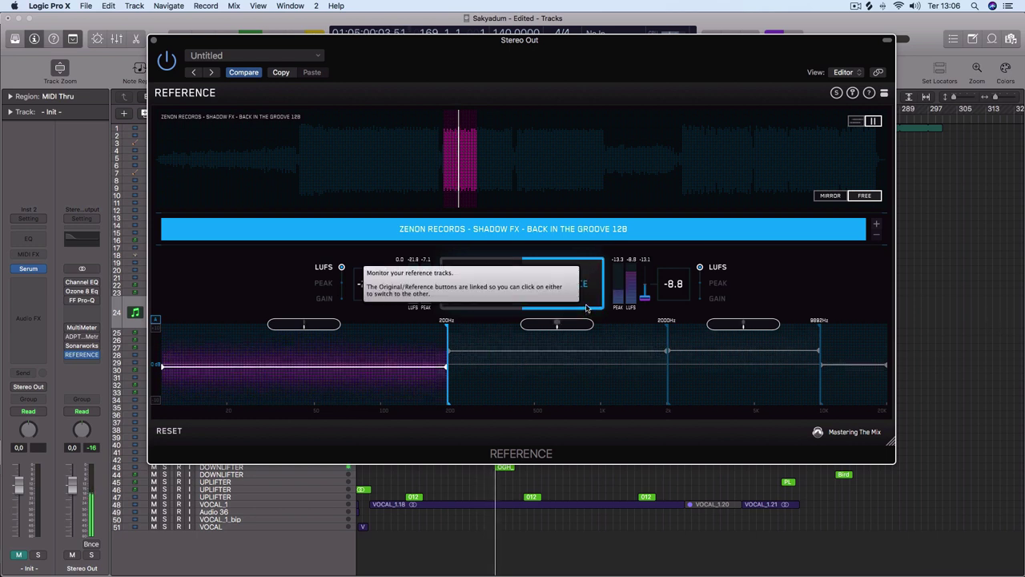
click(480, 282)
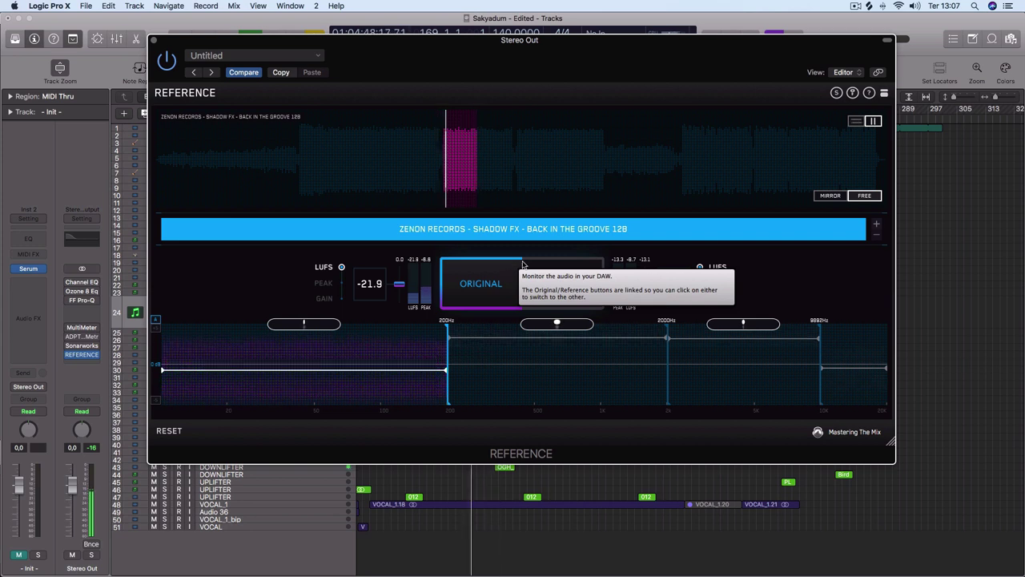
click(571, 272)
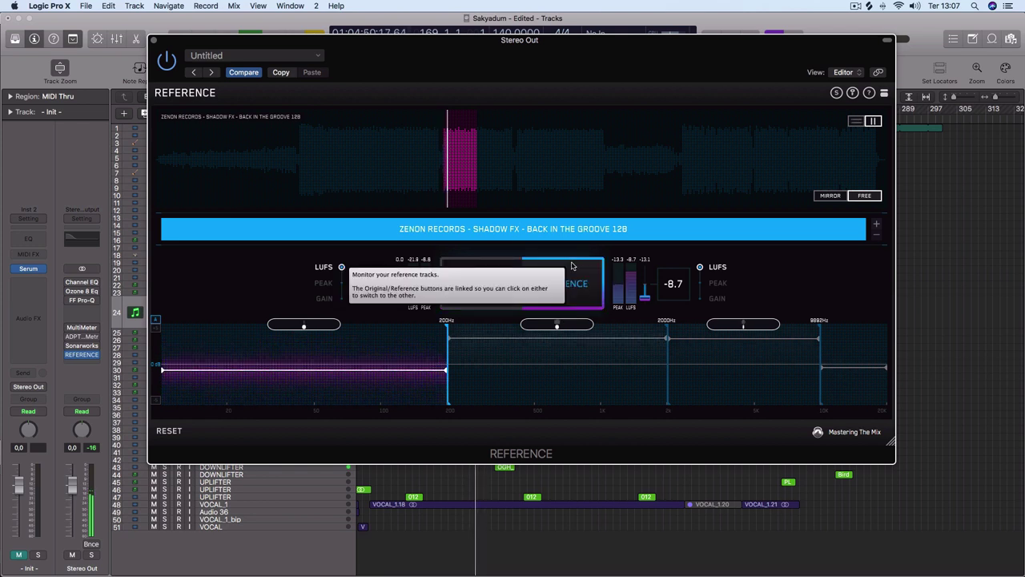
click(511, 270)
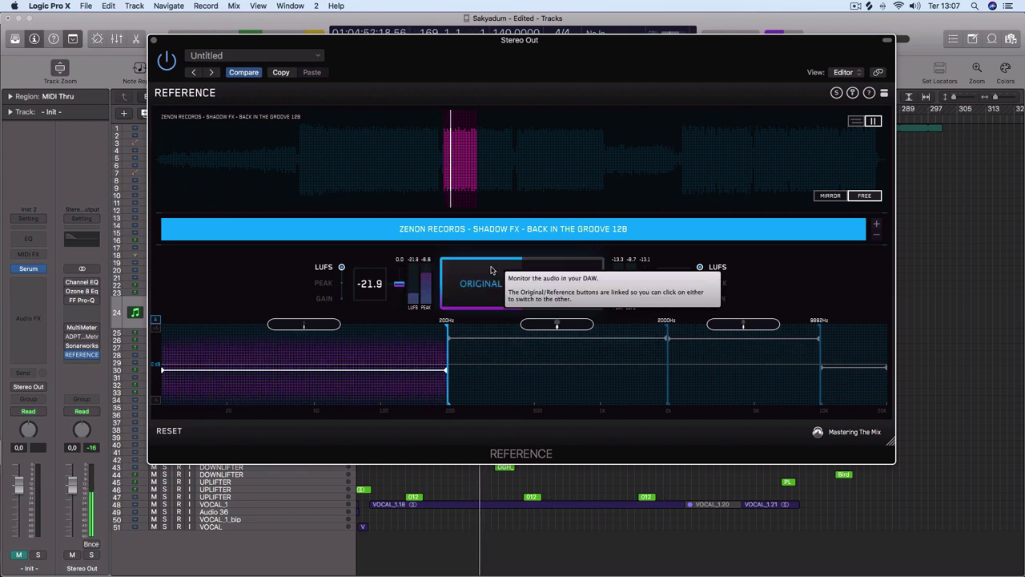
click(491, 270)
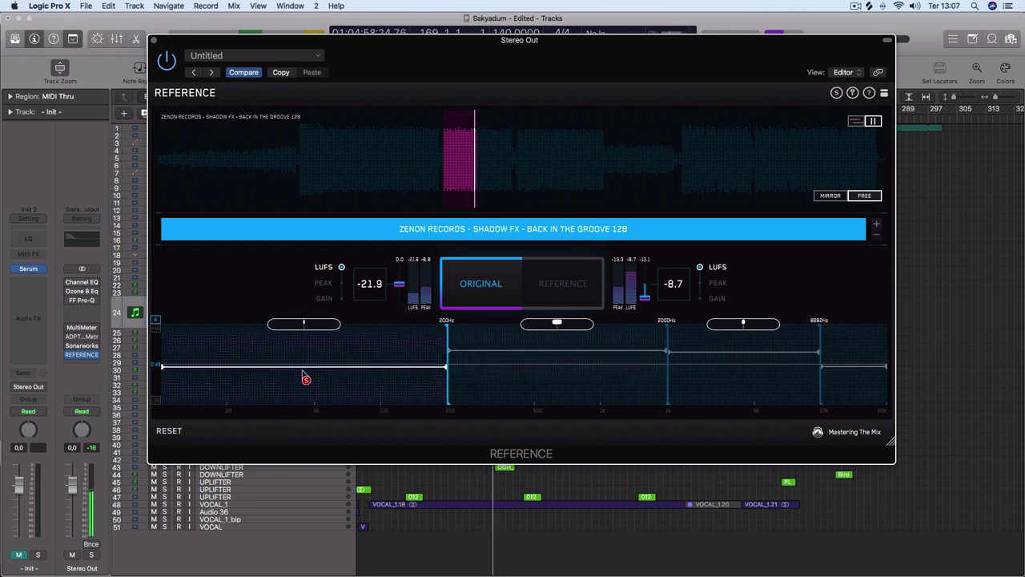
Solo the 200–2000 Hz, 2000–9892 Hz and above-9892 Hz bands in turn, and clear the solo.
mouse_move(303, 377)
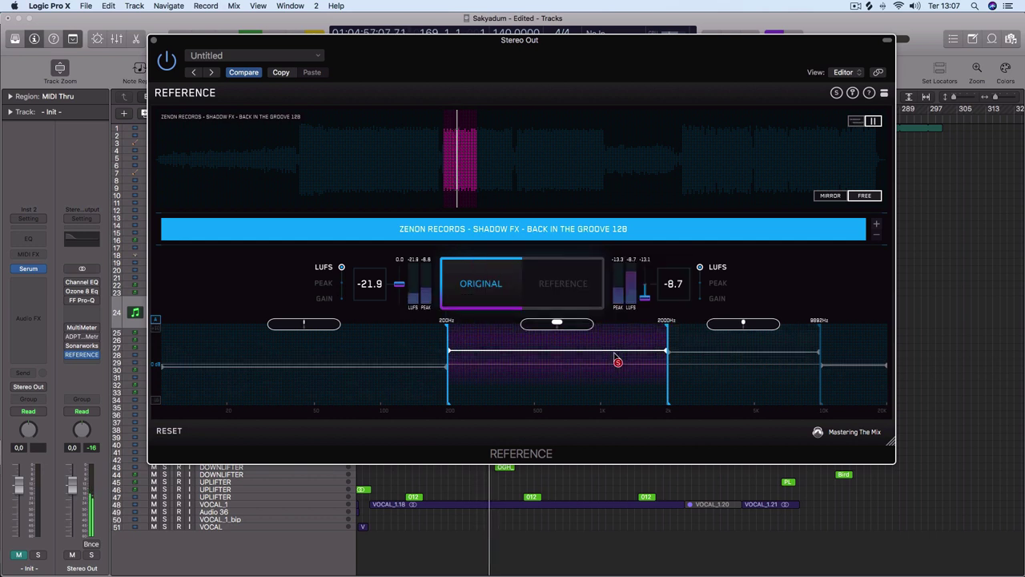
click(706, 364)
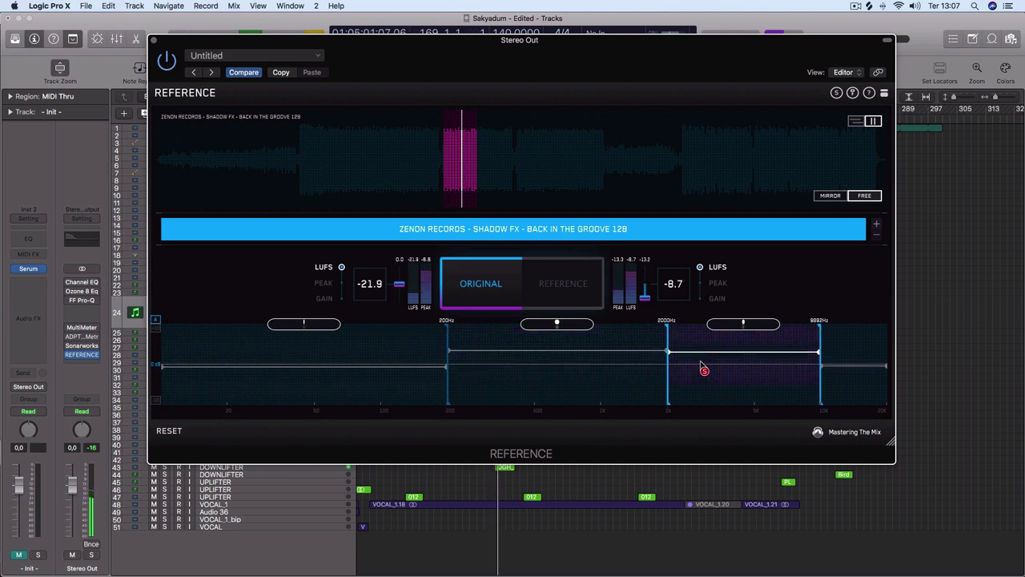
click(839, 368)
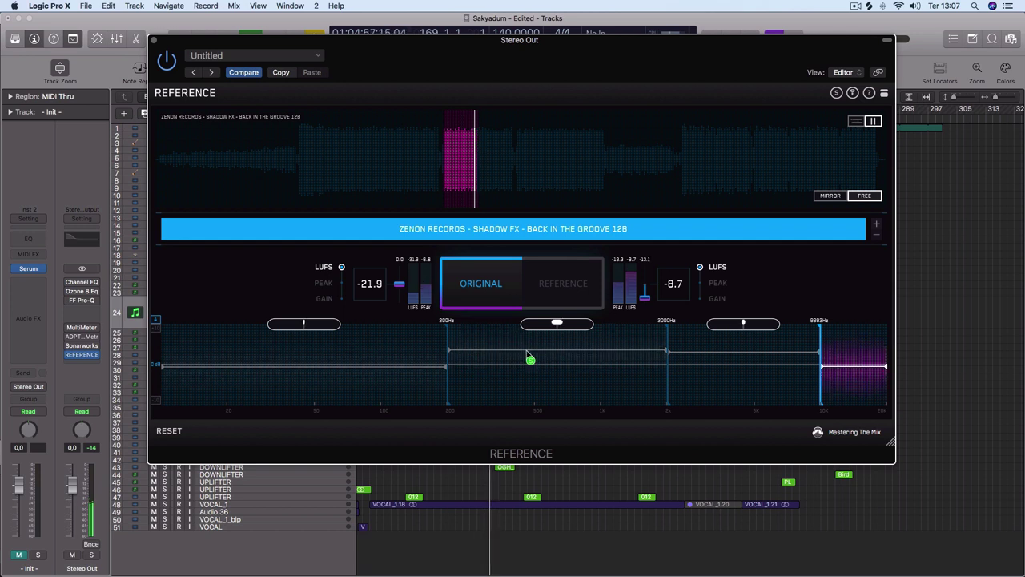
mouse_move(528, 354)
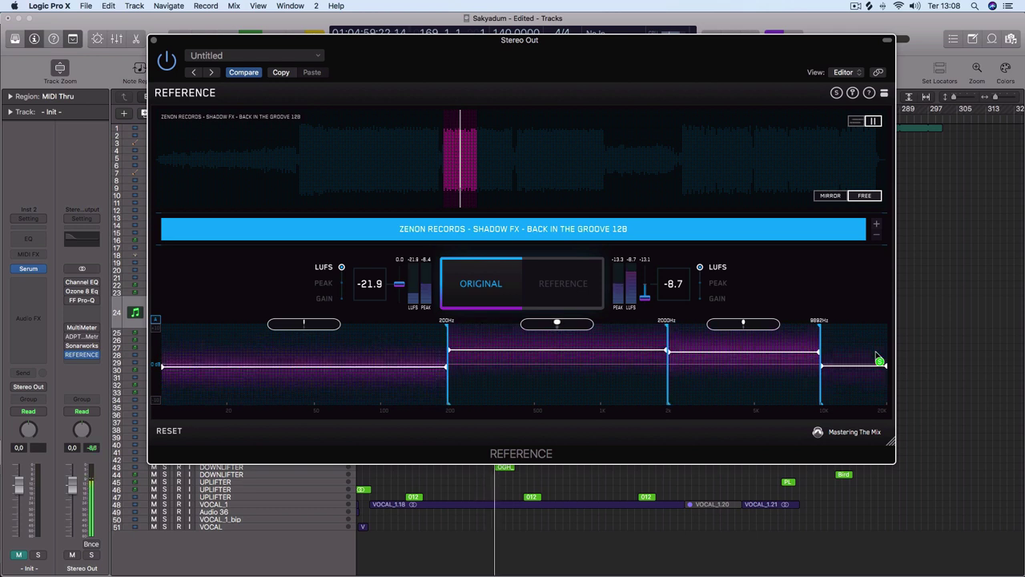
Compare the full spectrum of both tracks by switching to Reference and back to Original.
mouse_move(879, 358)
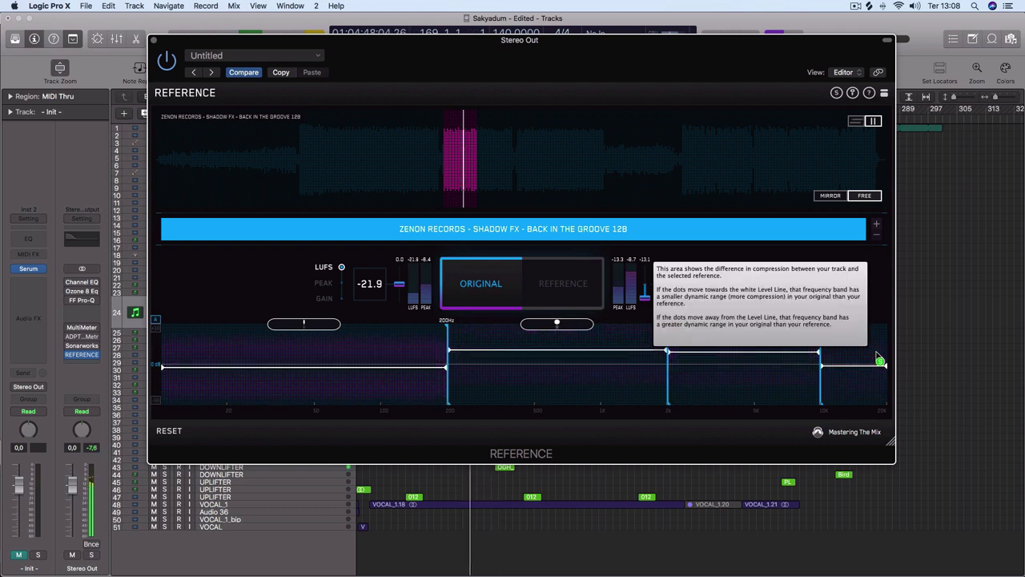
click(541, 293)
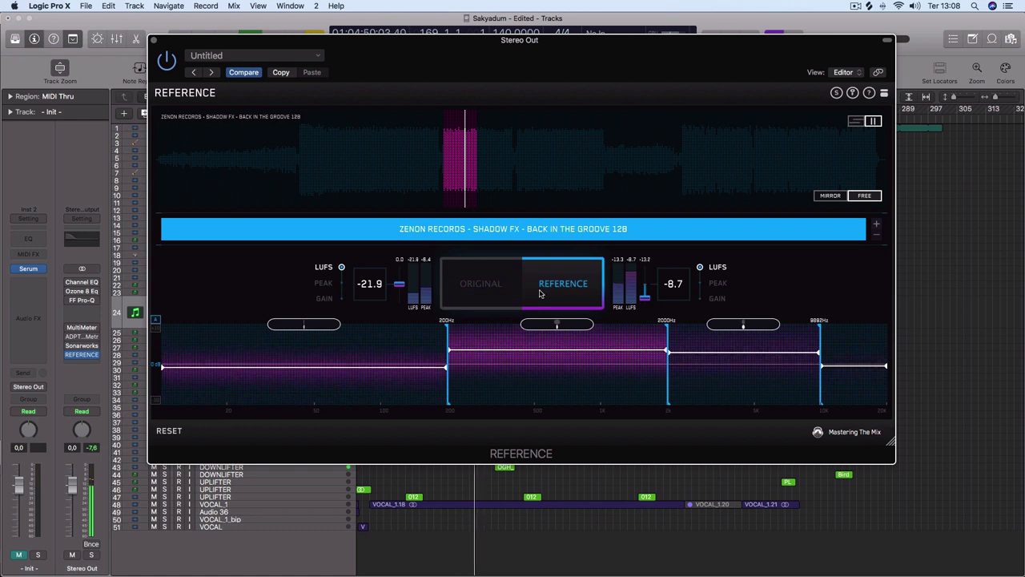
click(506, 278)
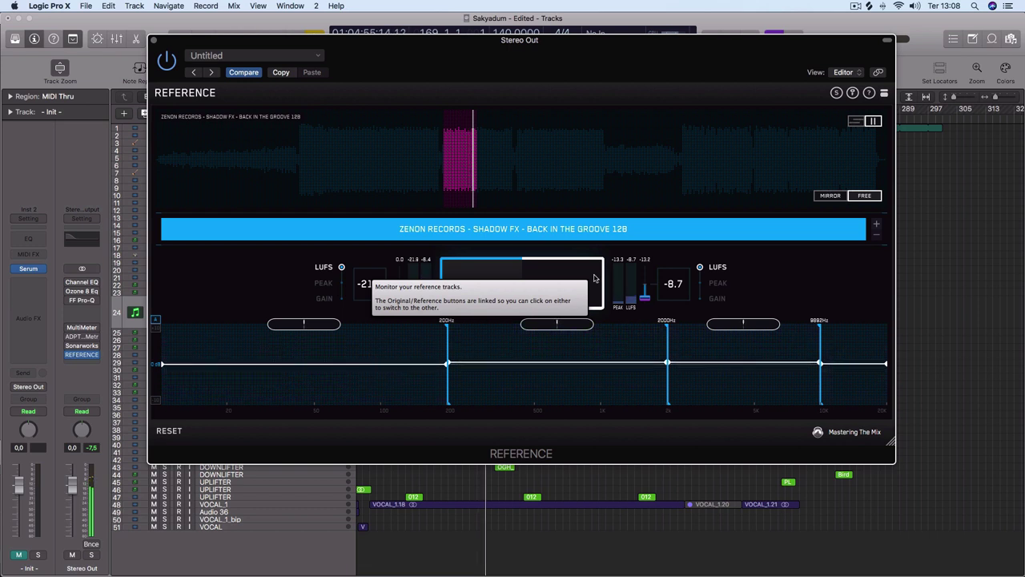
Add a band divider at about 49 Hz in the low end and reset the level readings.
mouse_move(316, 357)
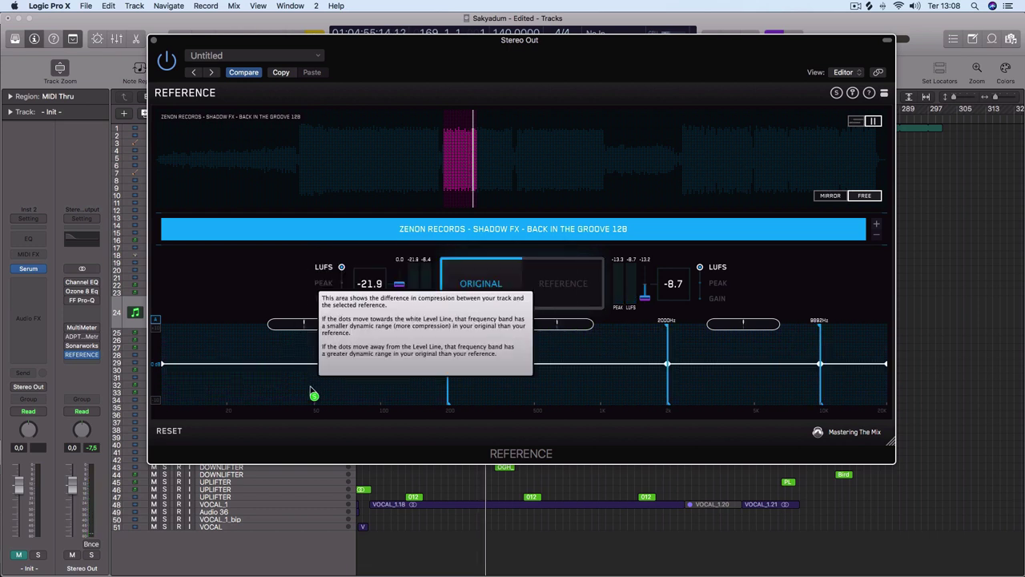
click(316, 396)
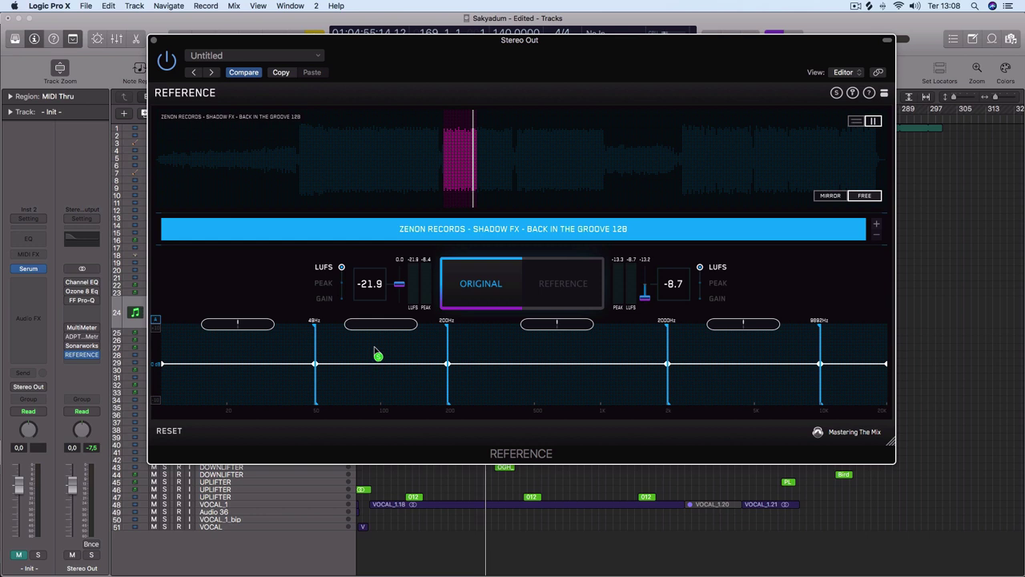
click(169, 431)
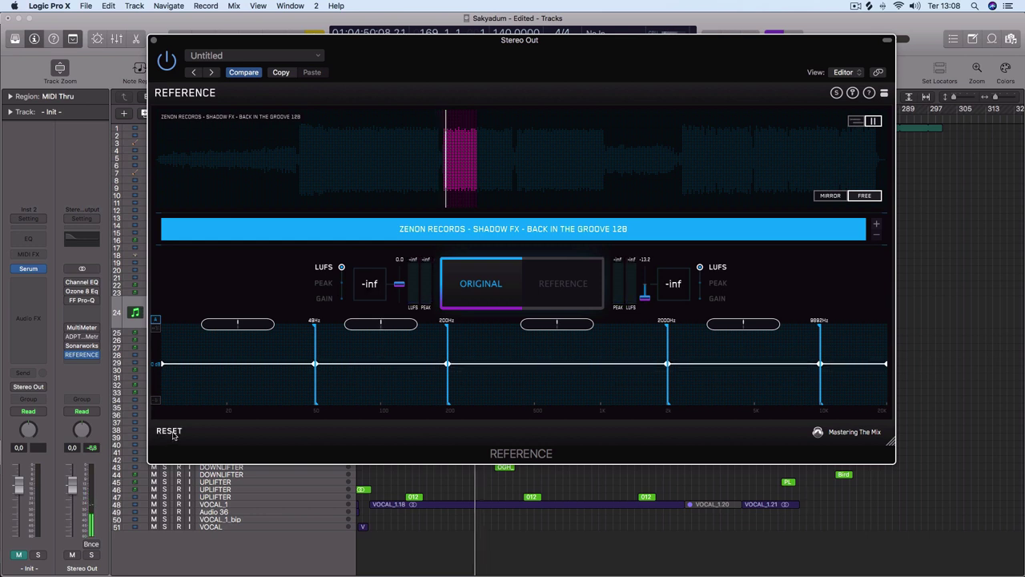